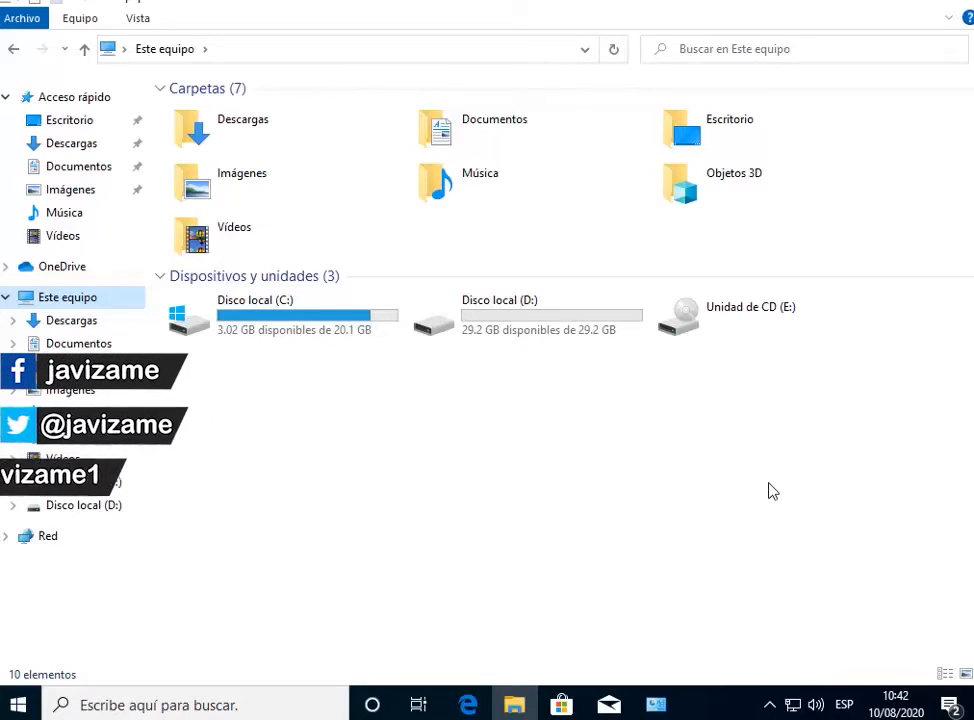
- Check the capacity and free space of the local disks C: and D: in Este equipo
left_click(442, 426)
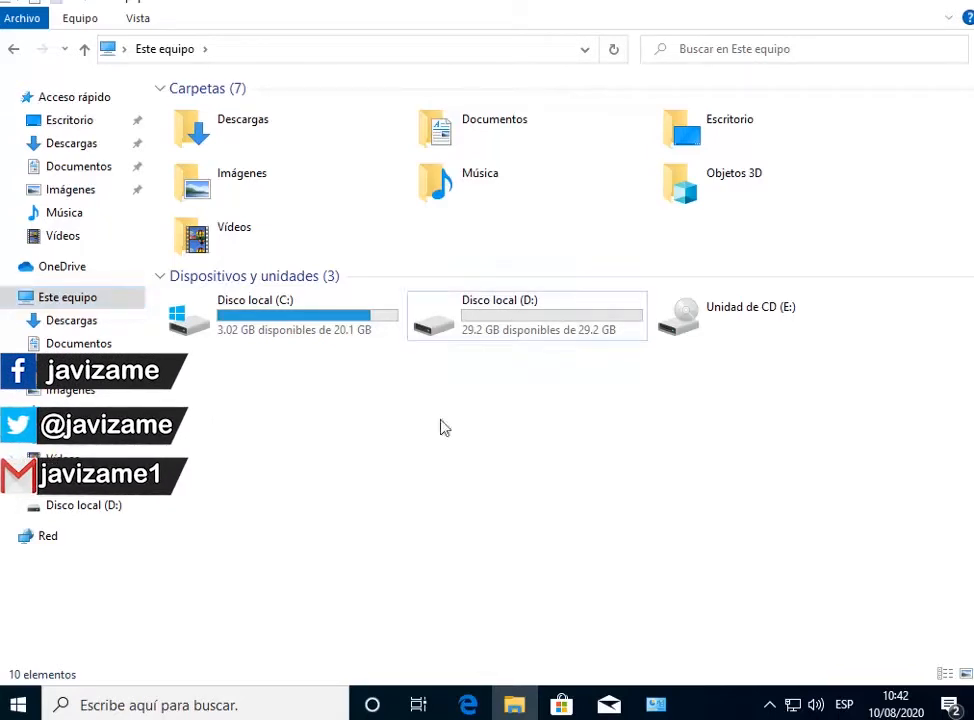
left_click(311, 328)
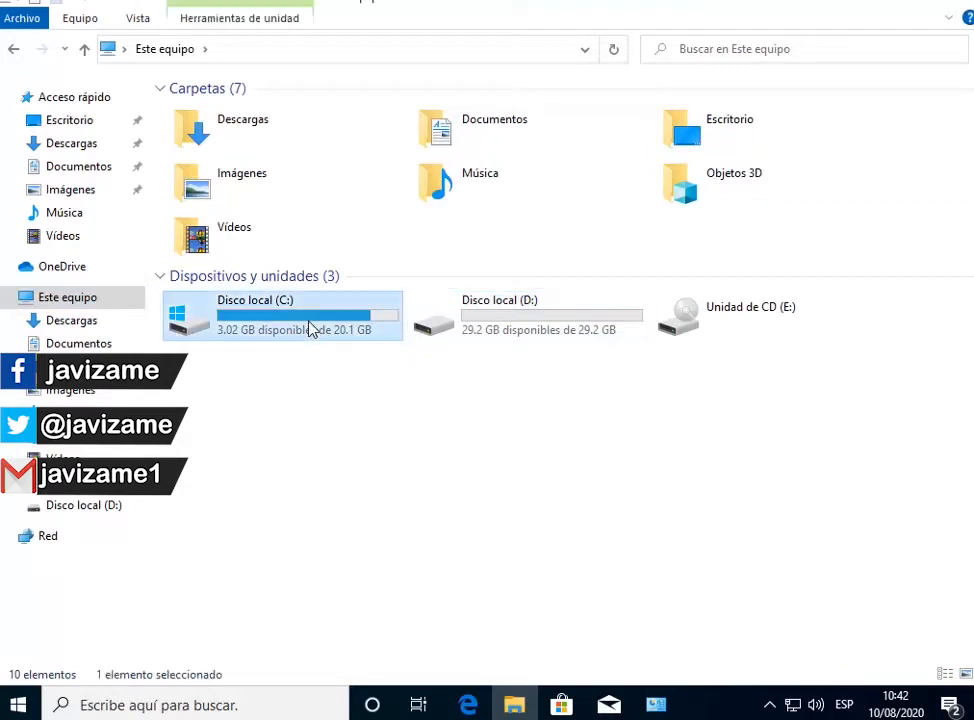
left_click(504, 333)
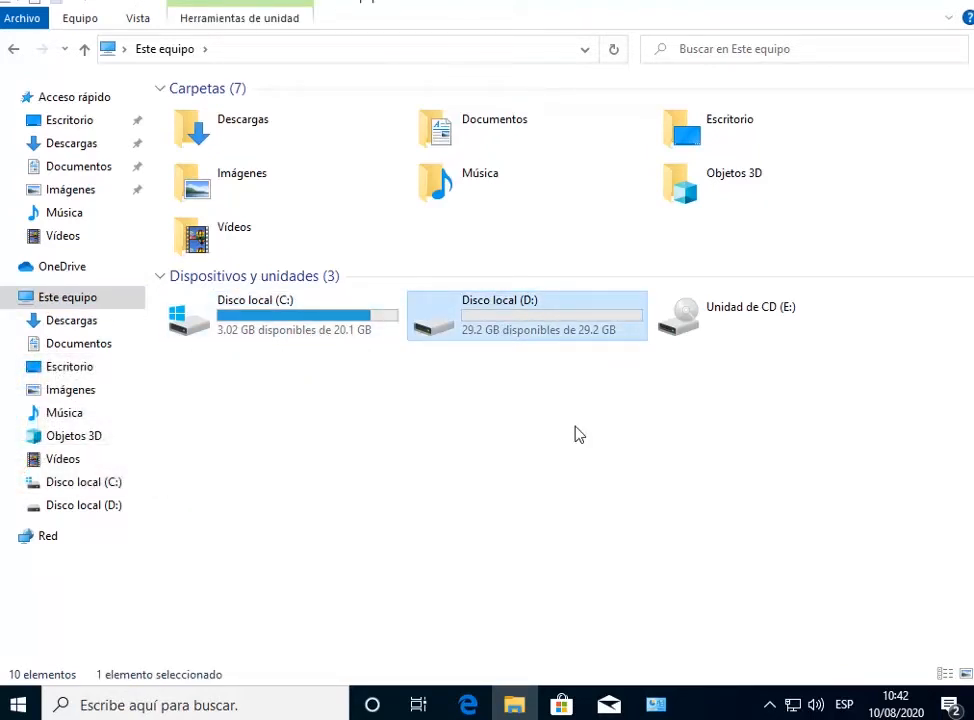
left_click(450, 465)
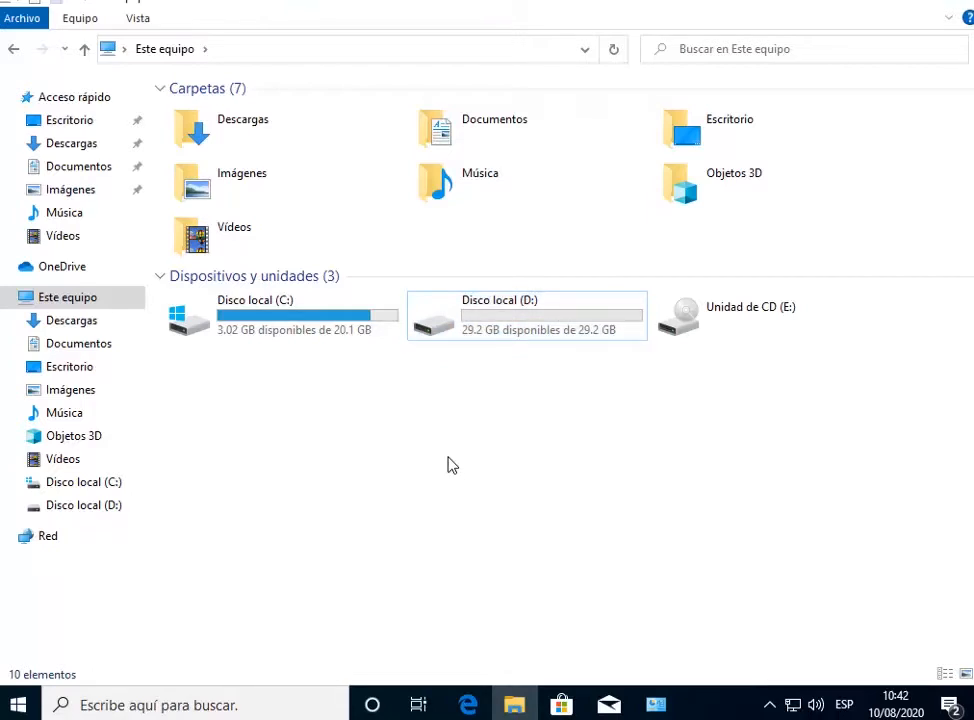
- Open Administración de discos in Administración de equipos, reached through the Control Panel's administrative tools under Sistema y seguridad
left_click(230, 706)
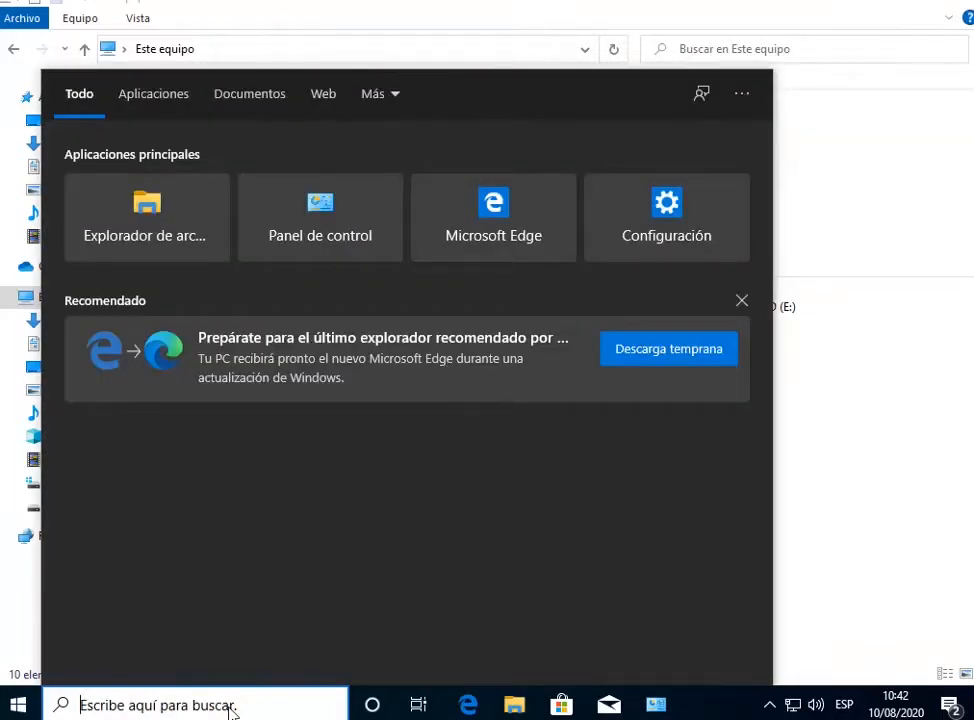
type("panel")
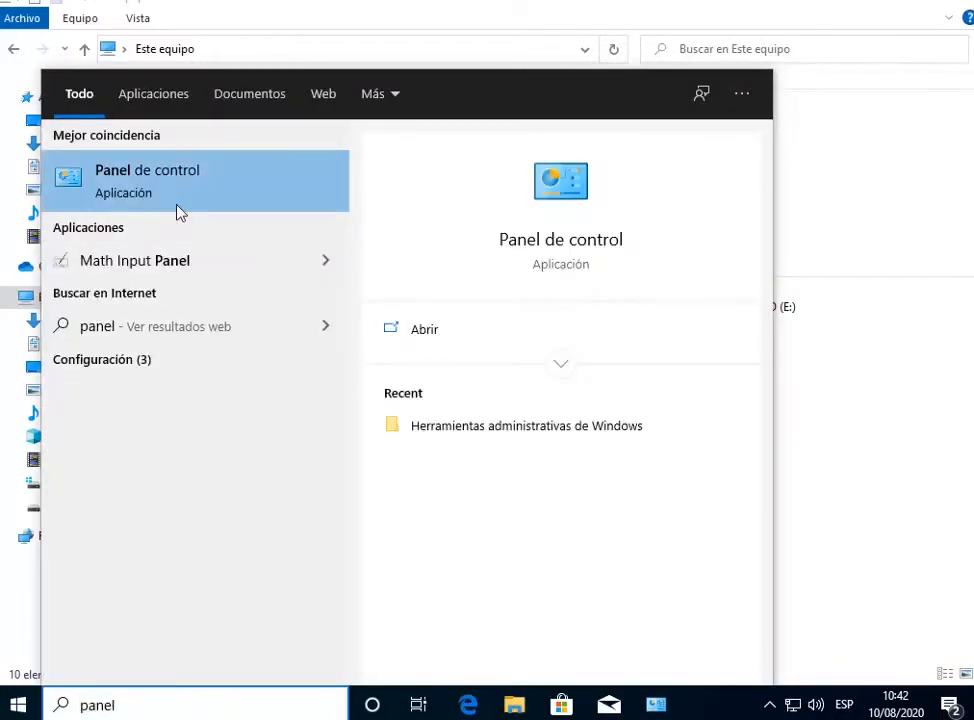
left_click(168, 198)
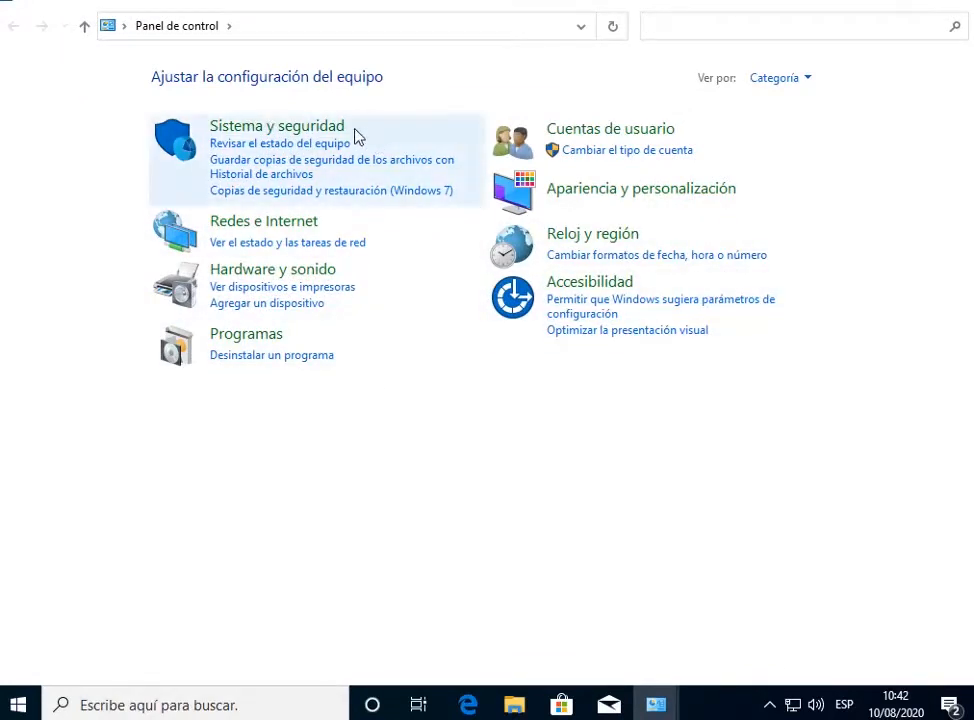
left_click(318, 129)
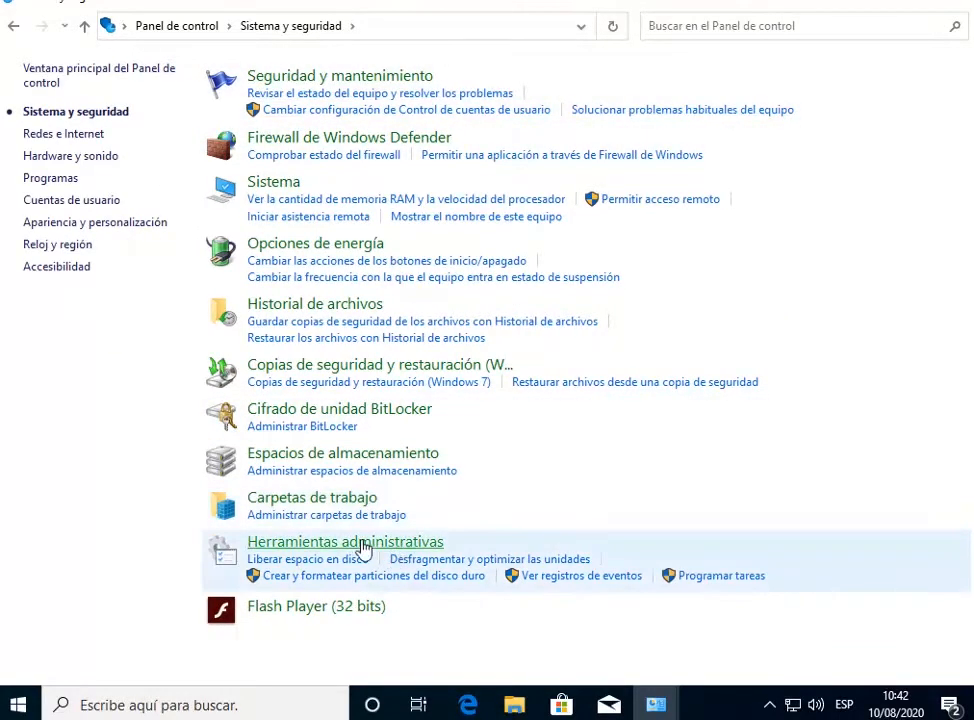
left_click(401, 543)
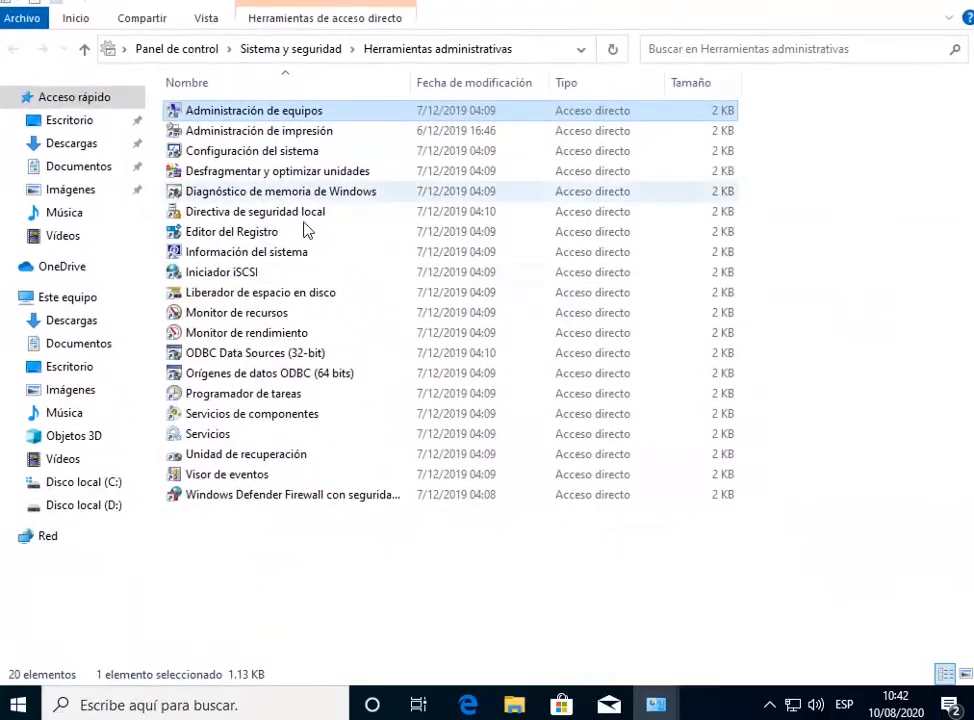
double_click(313, 113)
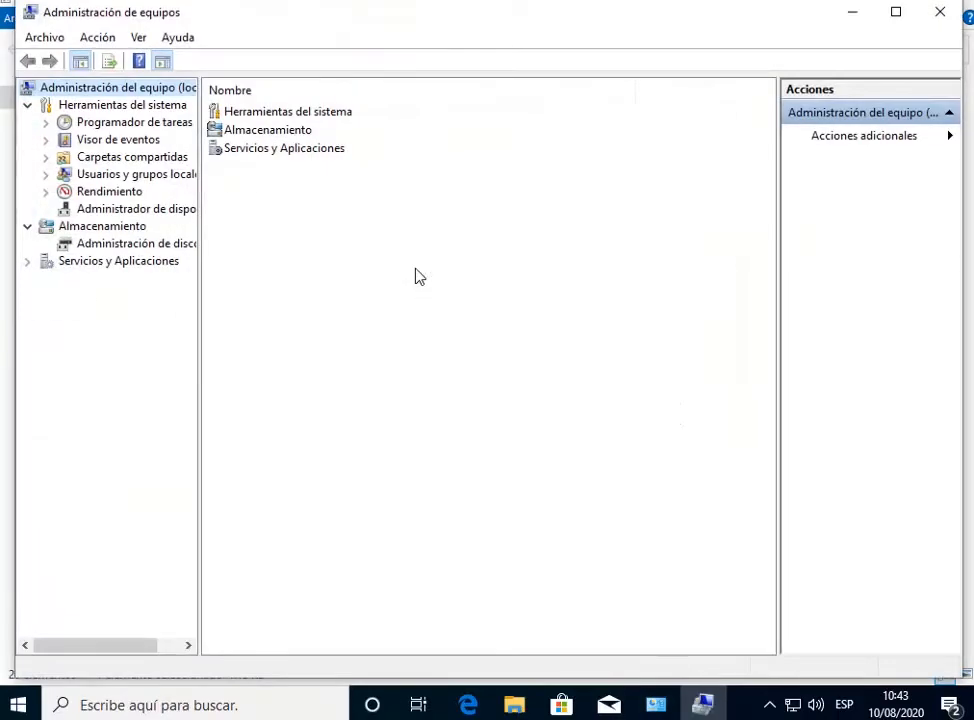
left_click(116, 246)
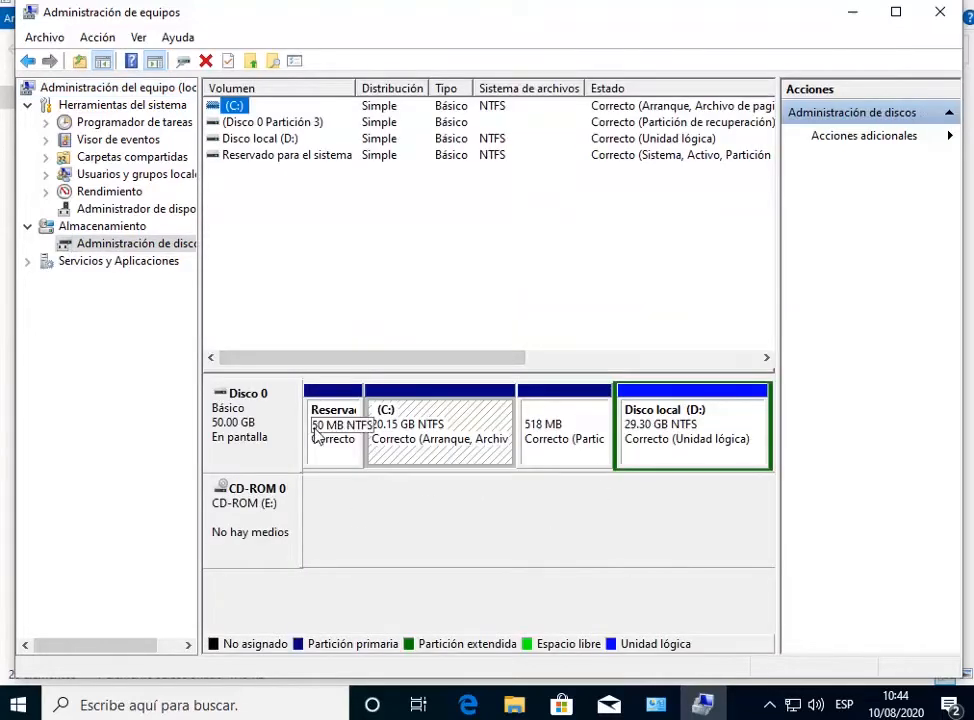
- Examine the CD-ROM and each partition of Disco 0, from the system-reserved partition to Disco local (D:)
left_click(252, 531)
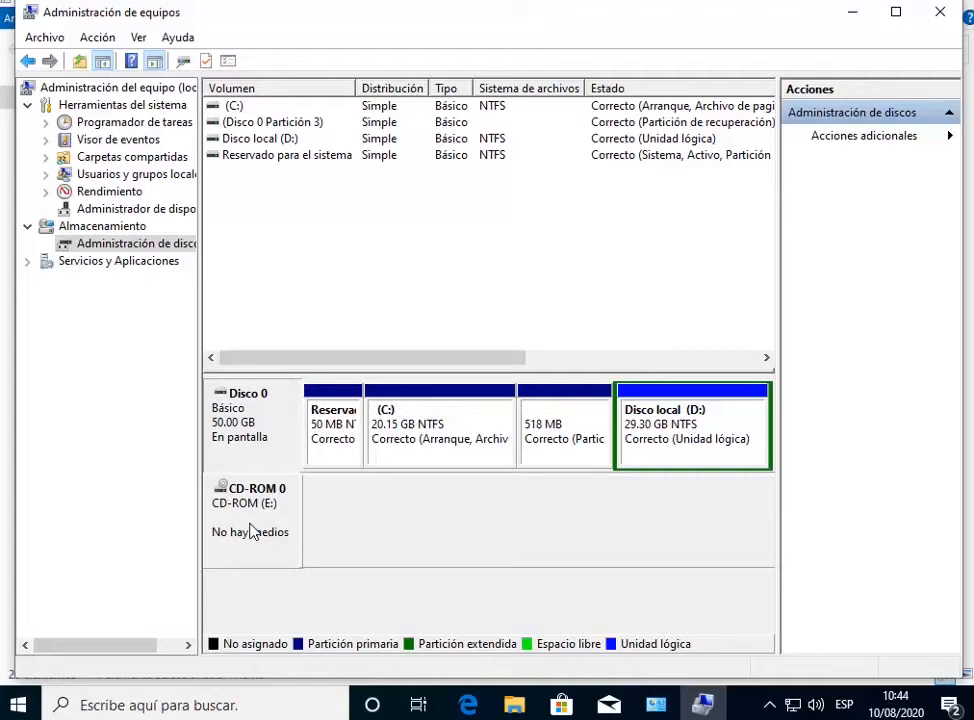
left_click(352, 446)
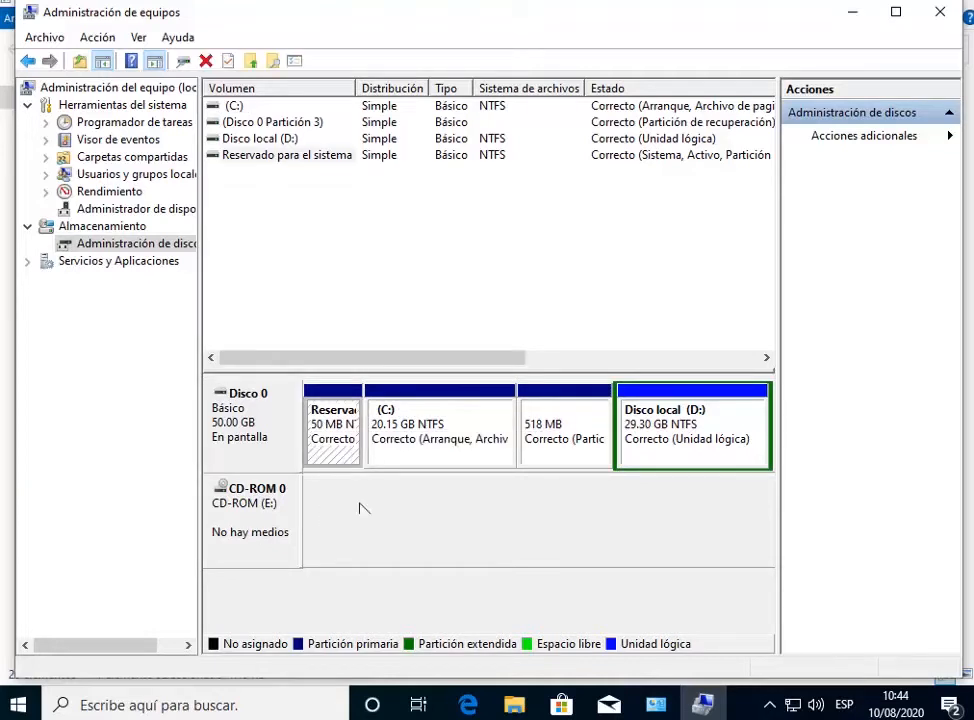
left_click(446, 438)
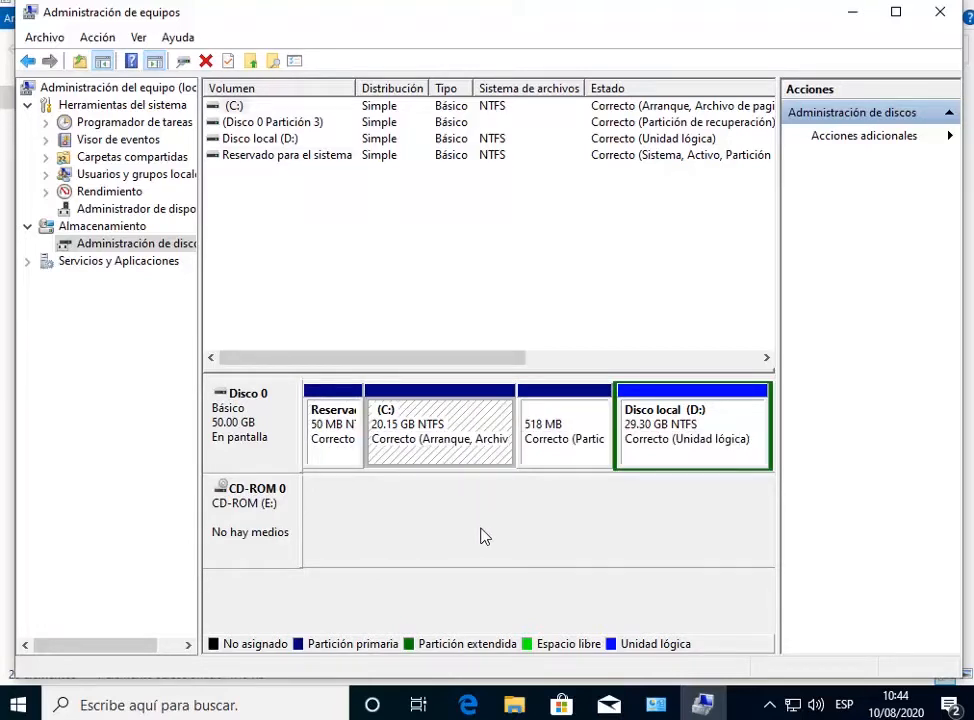
left_click(574, 441)
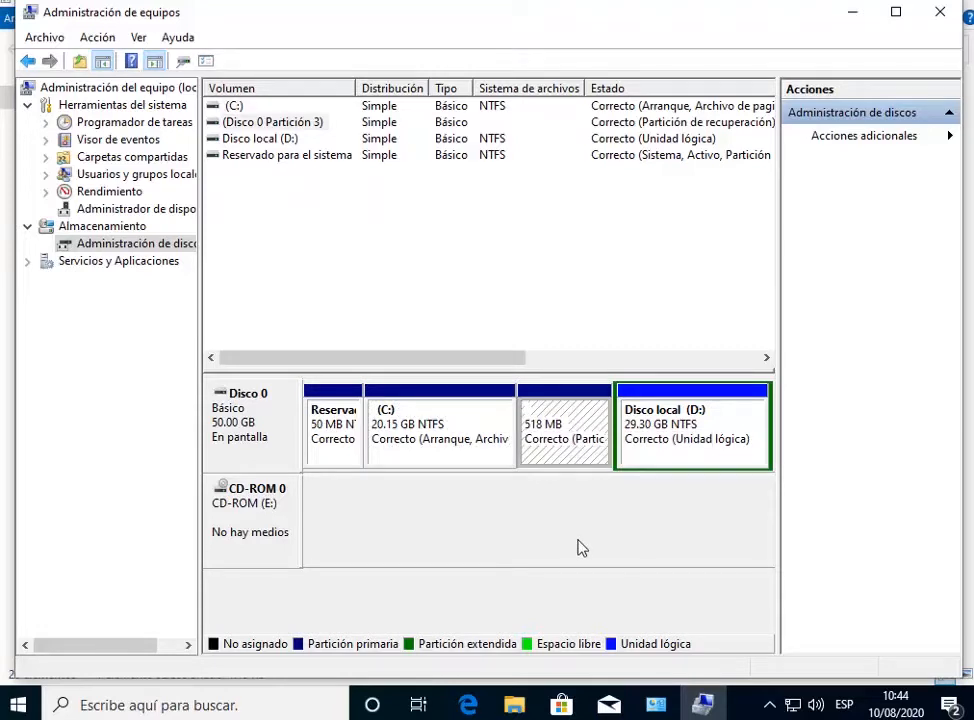
left_click(700, 448)
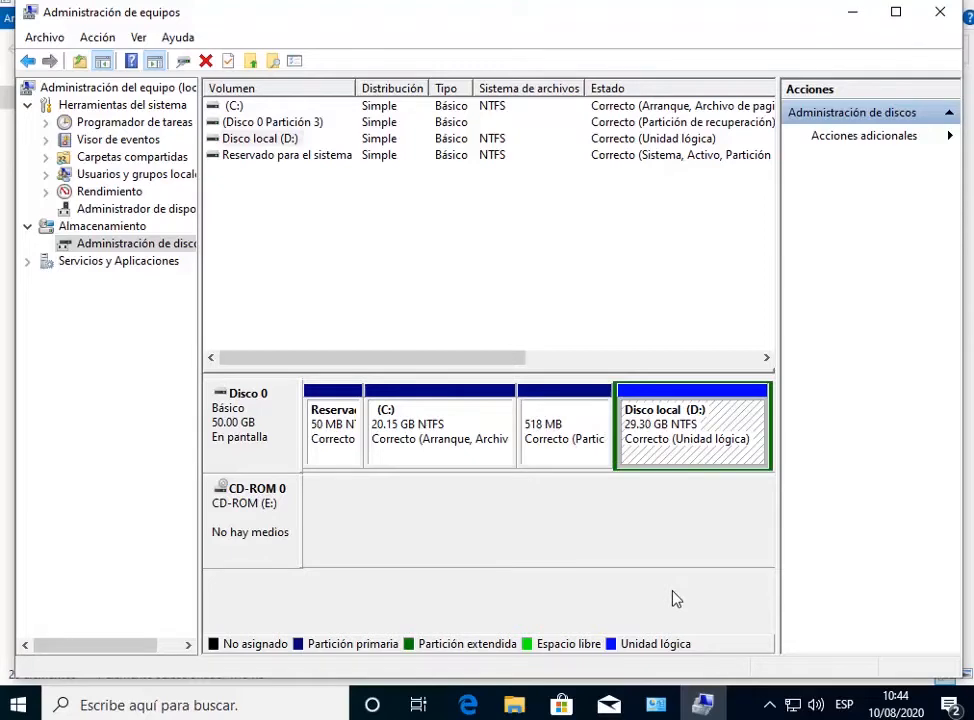
- Check the contents of Disco local (D:) in File Explorer and return to Administración de discos
left_click(855, 11)
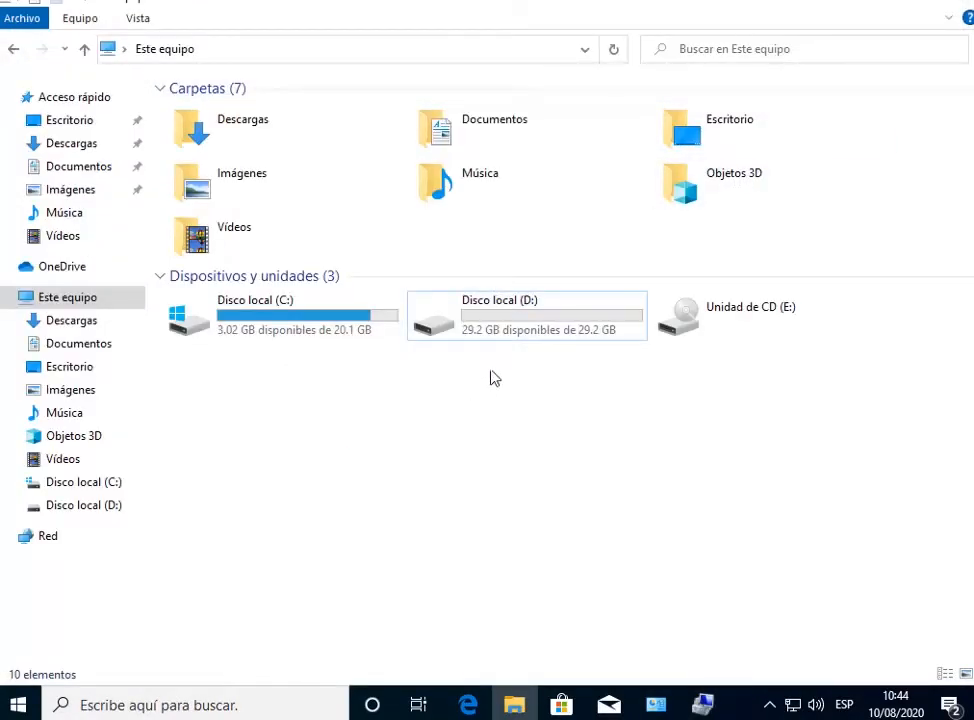
double_click(515, 323)
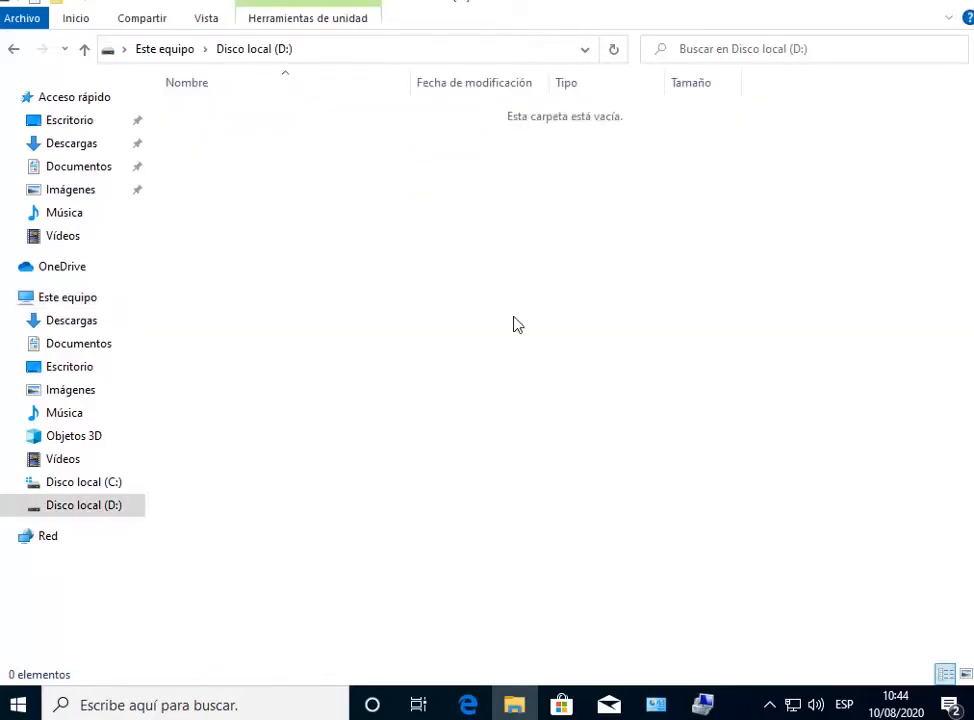
left_click(876, 4)
left_click(703, 707)
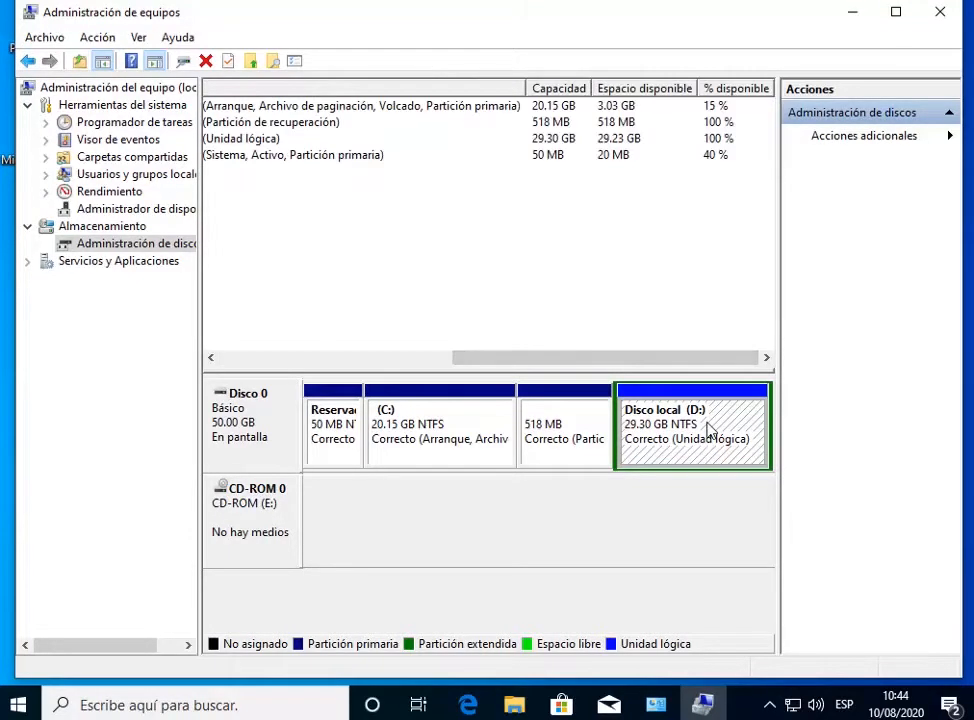
- Shrink volume D: by 13877 MB to free about 13.55 GB on the disk
right_click(707, 436)
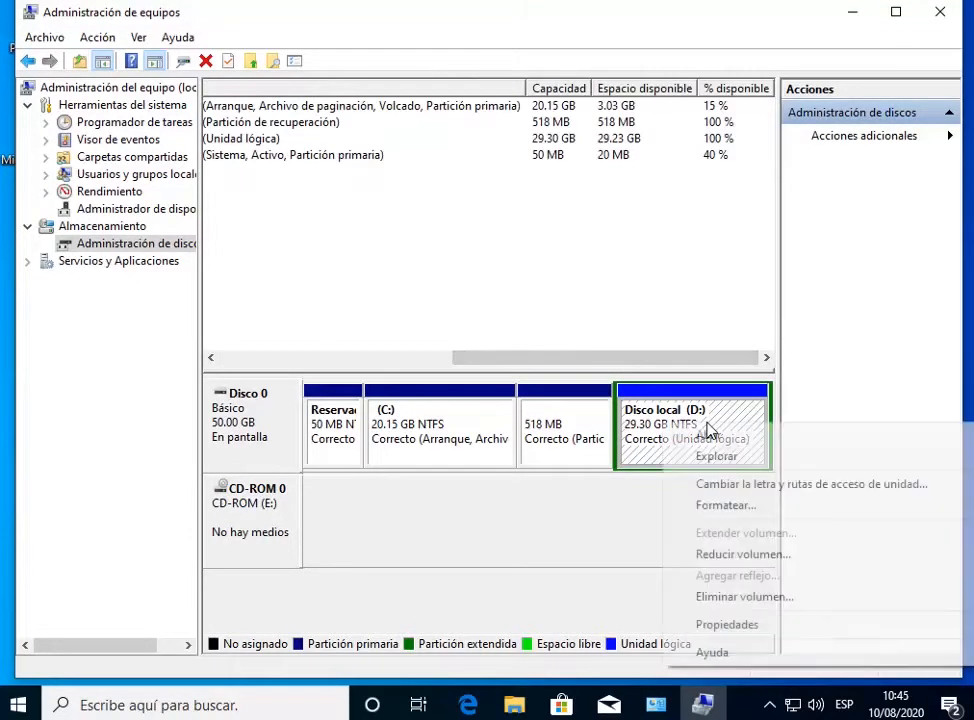
left_click(797, 556)
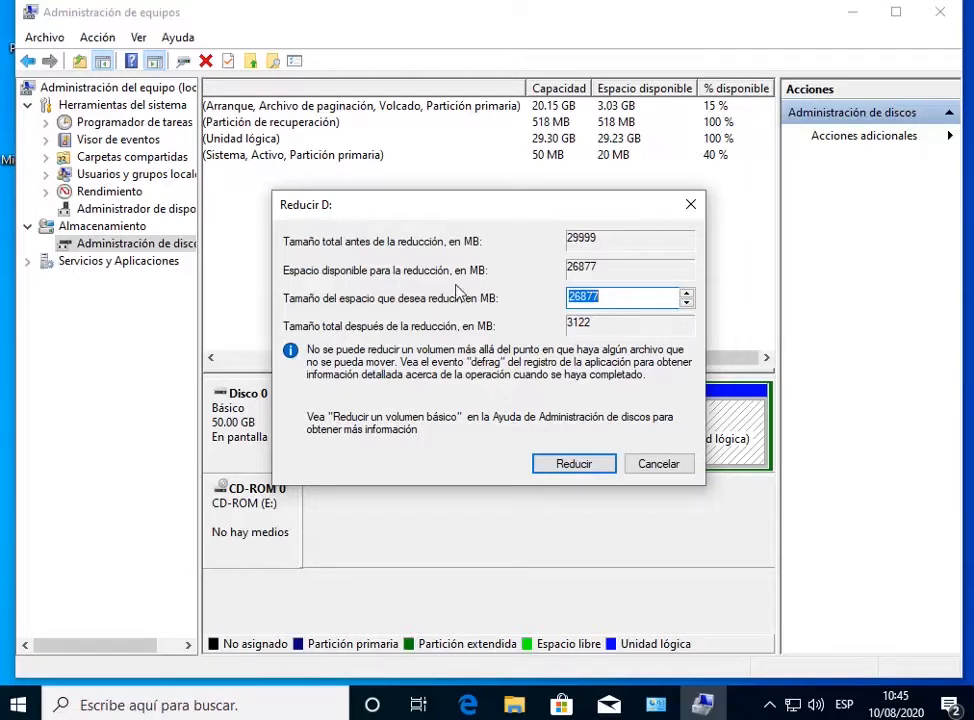
left_click(617, 300)
key("BackSpace")
key("BackSpace")
type("13")
left_click(572, 464)
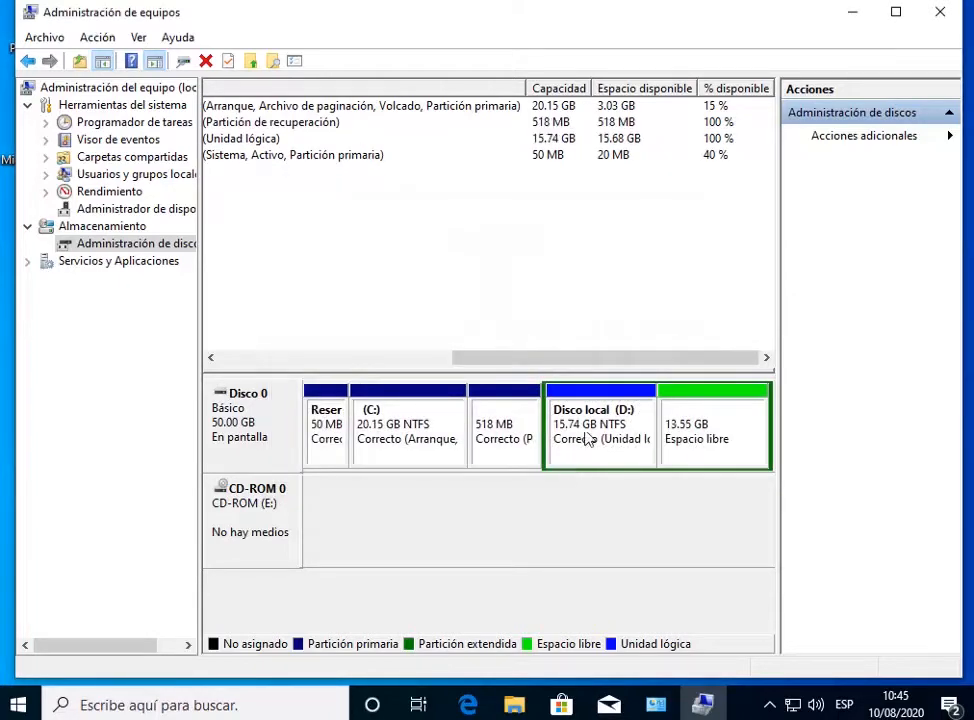
- Start a new simple volume in the 13.55 GB free space with a size of 13876 MB and drive letter F
left_click(578, 442)
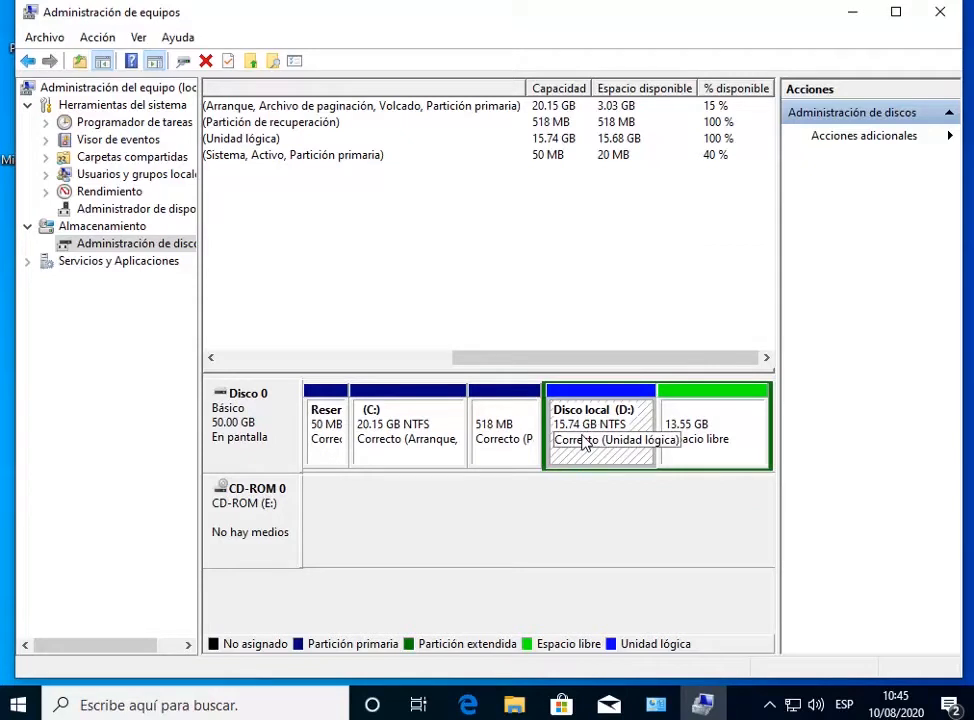
left_click(709, 426)
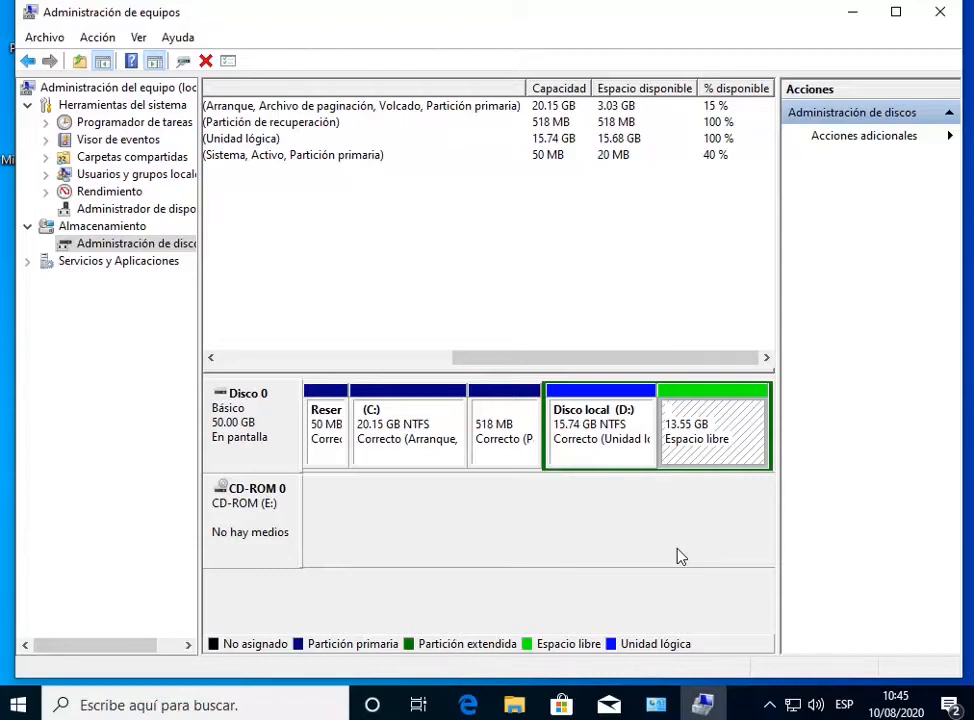
right_click(703, 432)
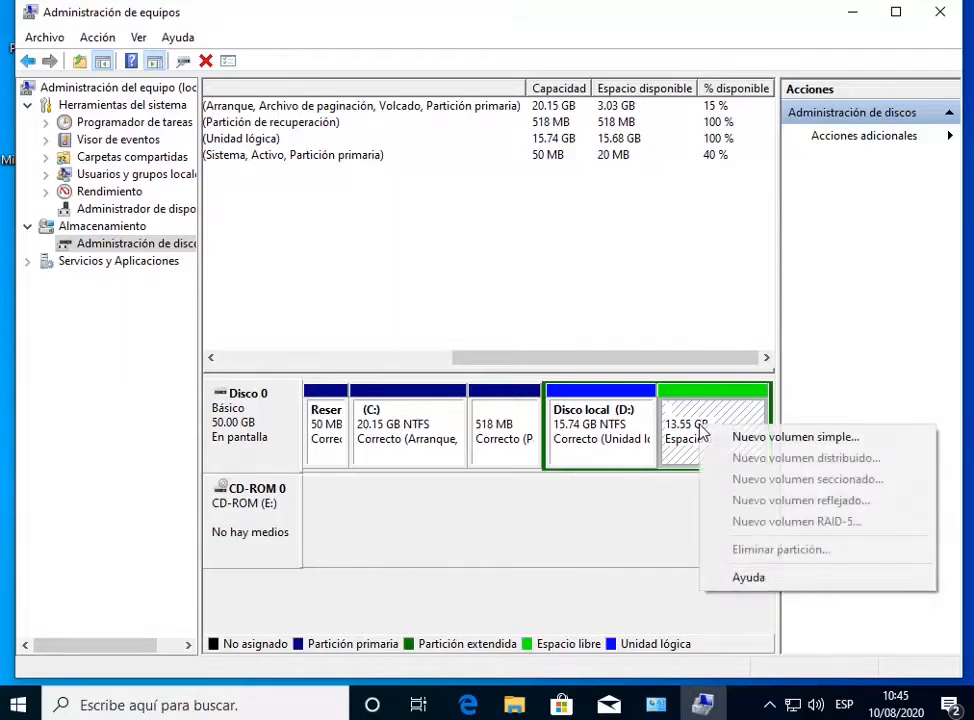
left_click(786, 438)
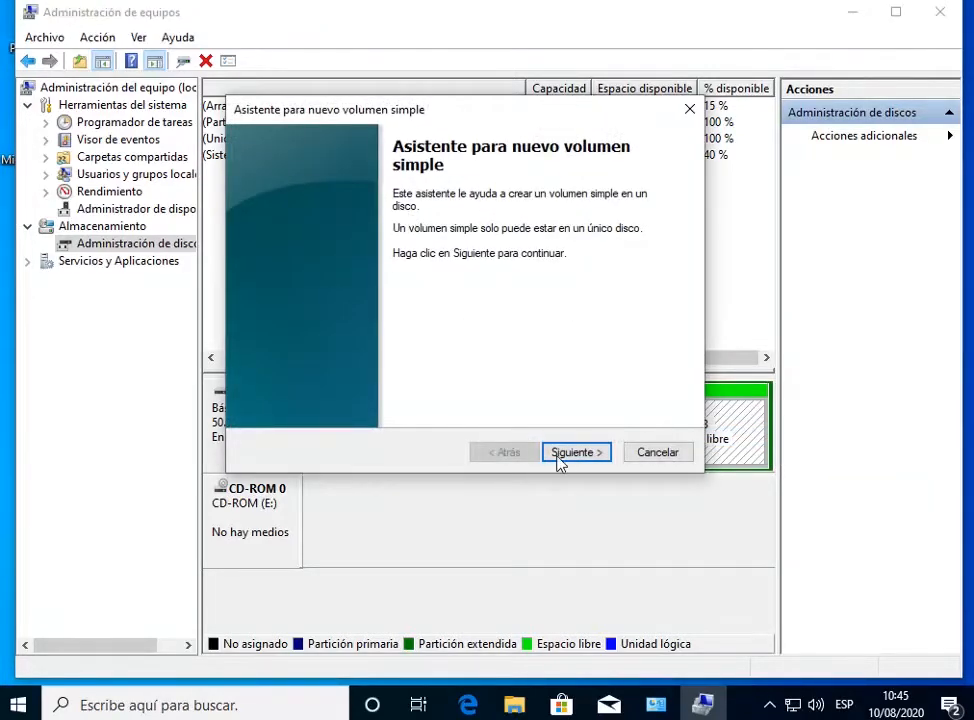
left_click(575, 463)
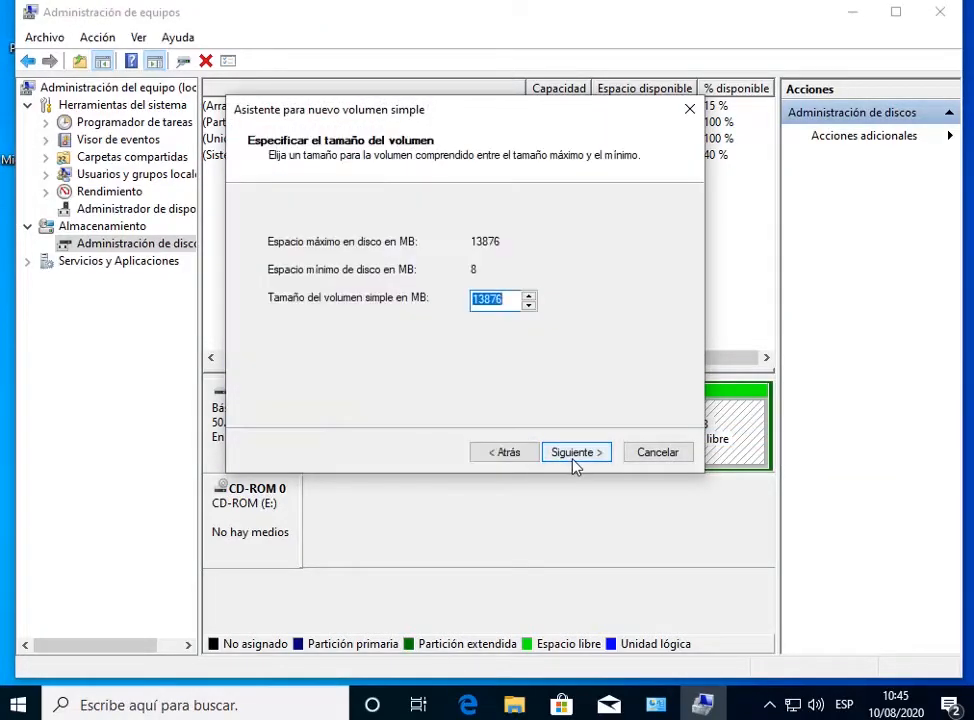
left_click(515, 304)
left_click(578, 458)
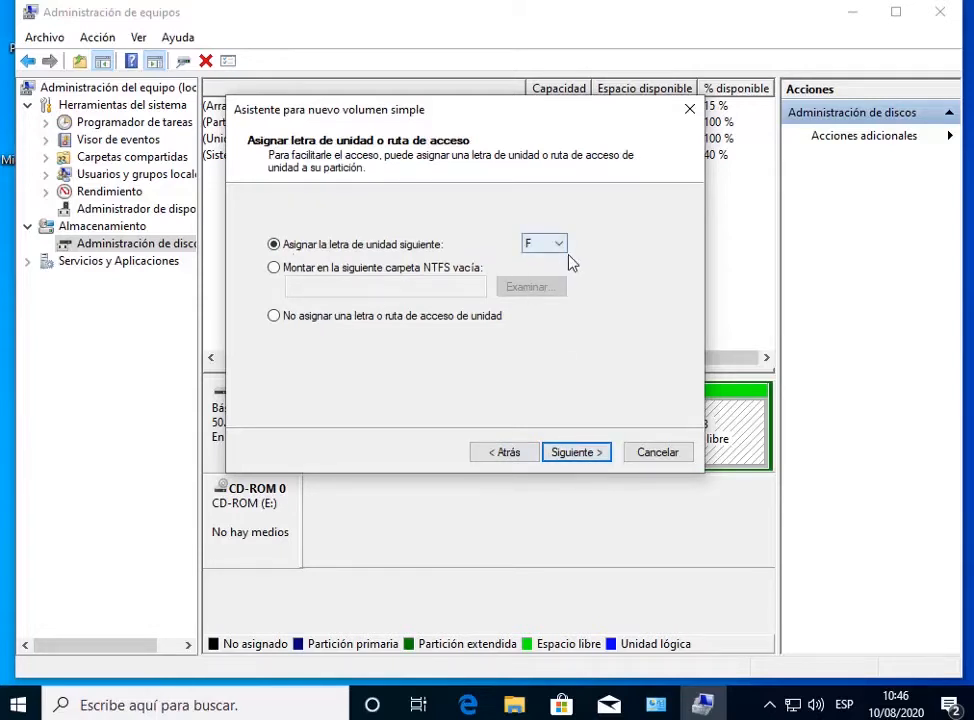
left_click(576, 458)
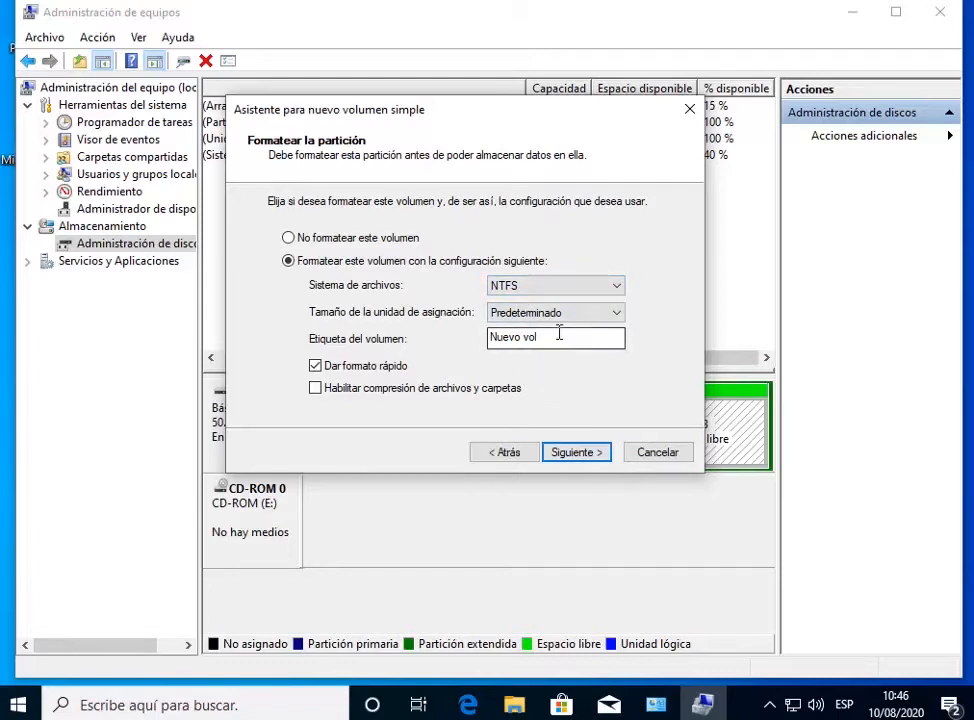
- Label the new volume Disco Local, format it as FAT32 with quick format, complete its creation and select it
left_click_drag(559, 334, 417, 346)
type("Dis")
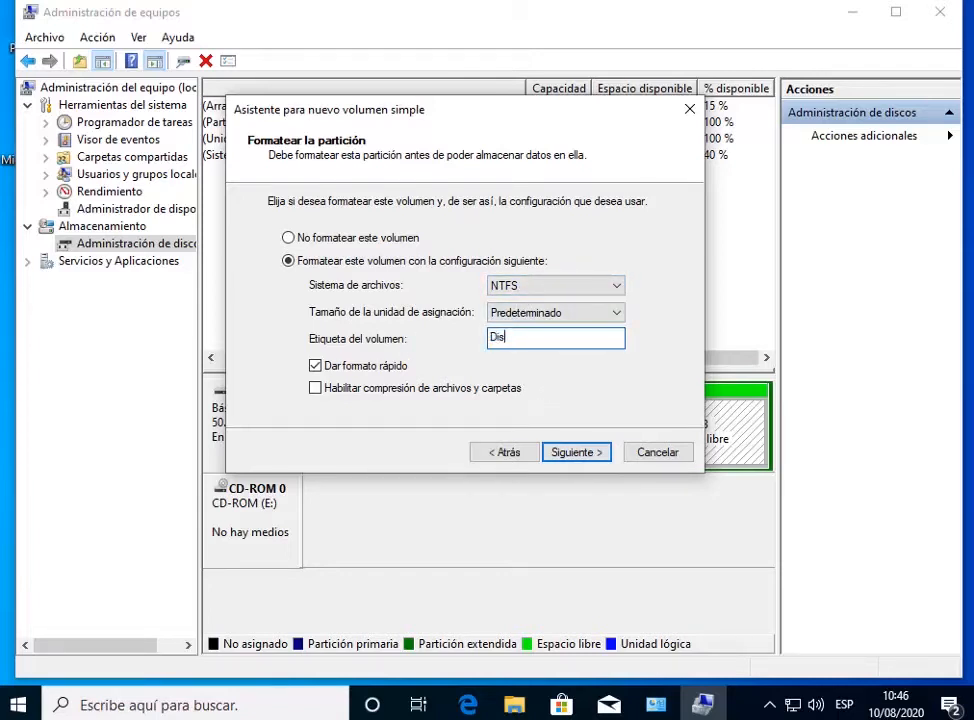
type("co Local")
left_click(559, 311)
left_click(539, 291)
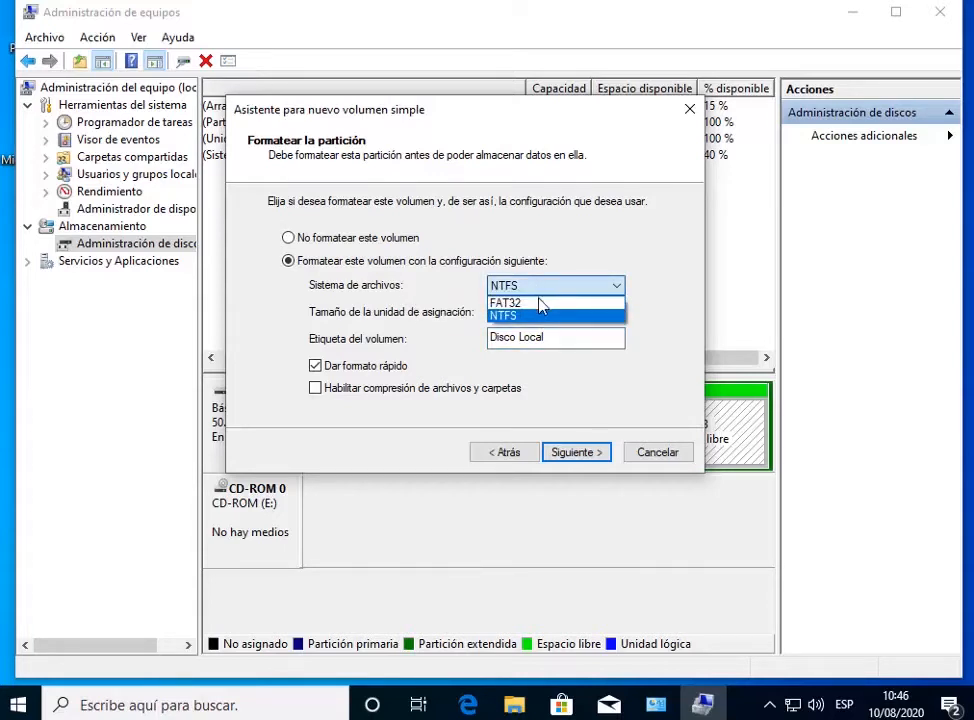
left_click(541, 303)
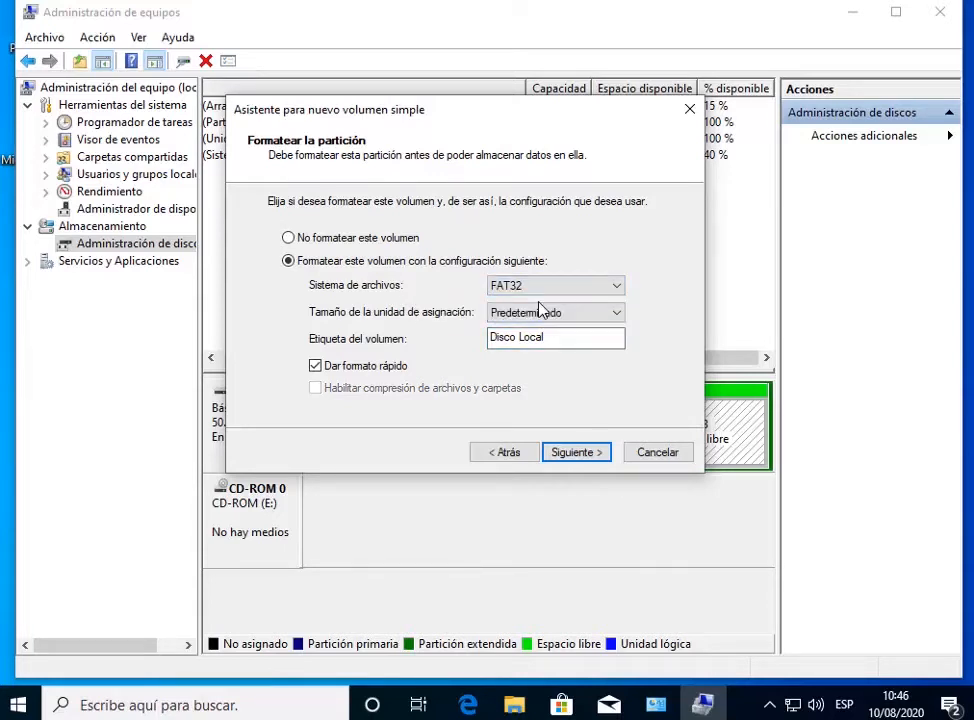
left_click(575, 458)
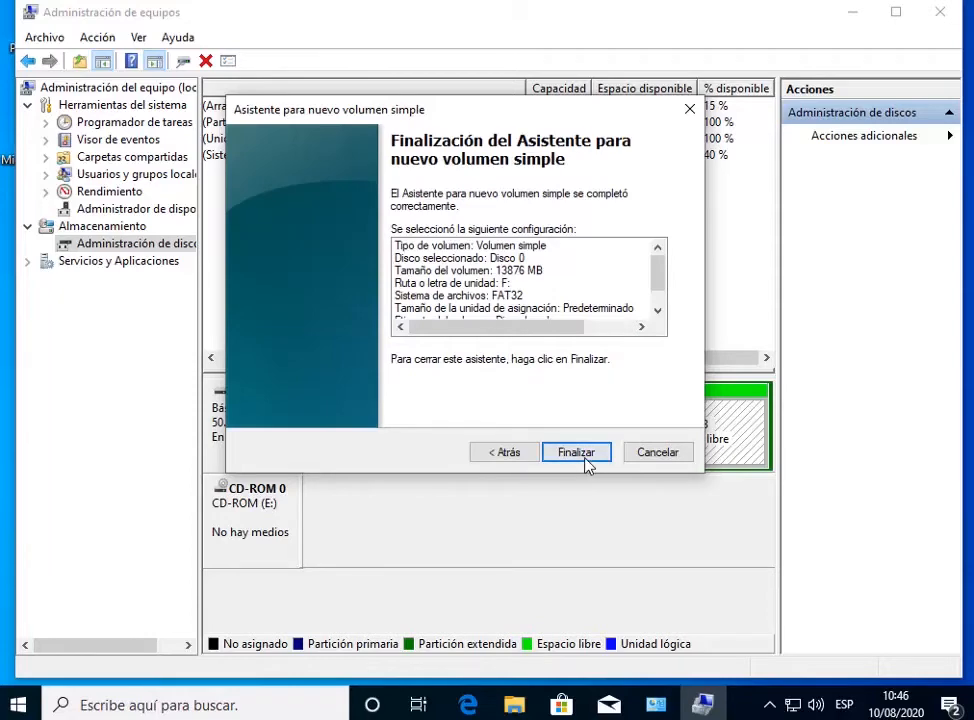
left_click(575, 453)
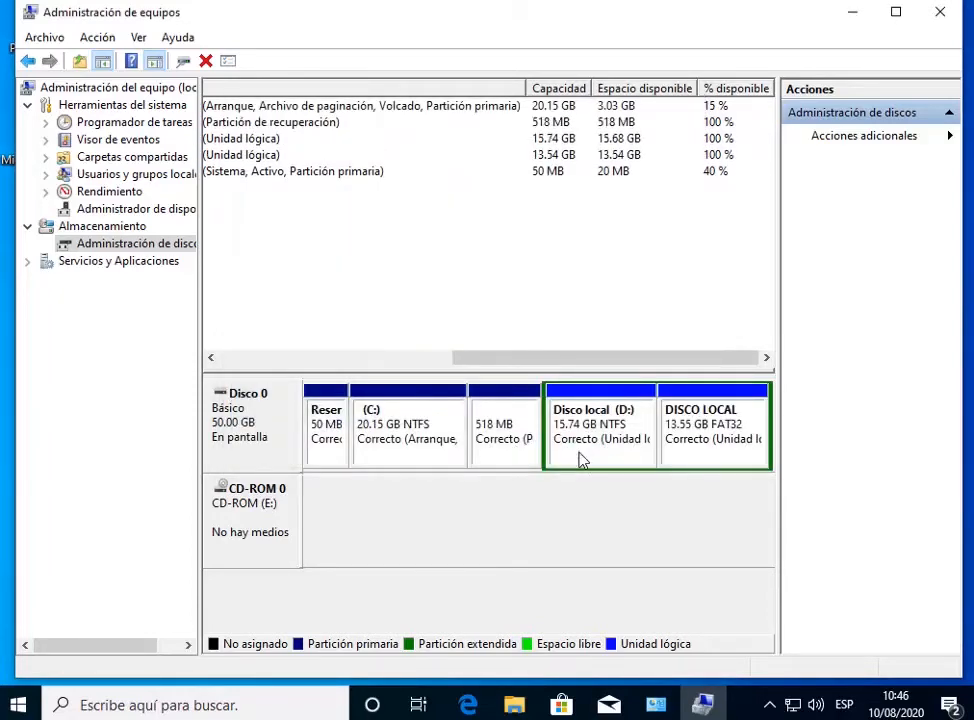
left_click(724, 446)
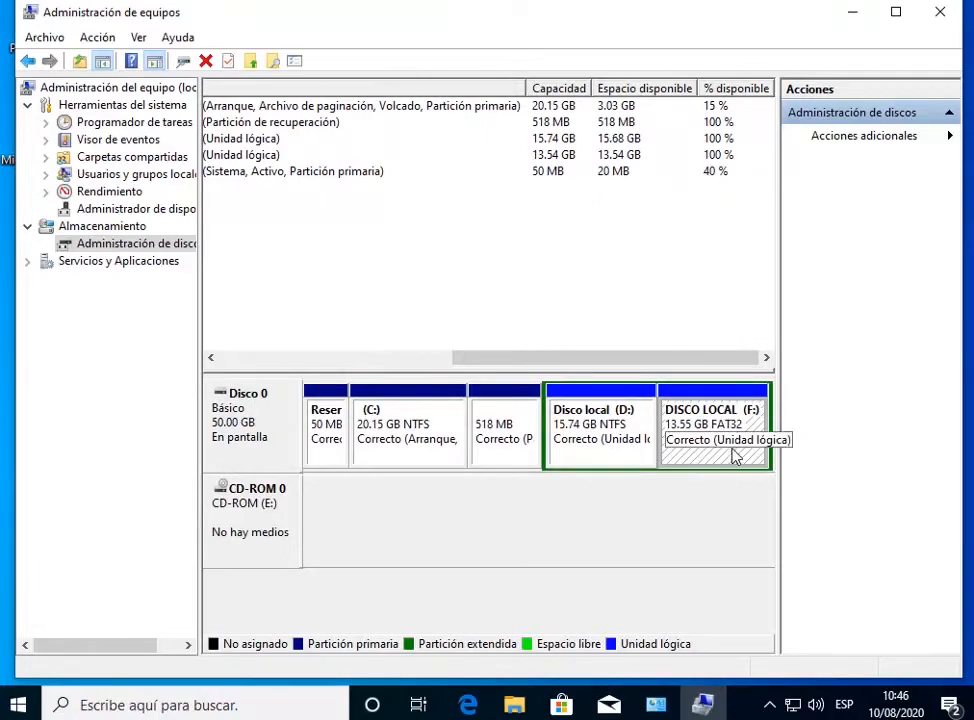
- Close Administración de equipos, review the drives under Este equipo in File Explorer, and close that window
left_click(940, 12)
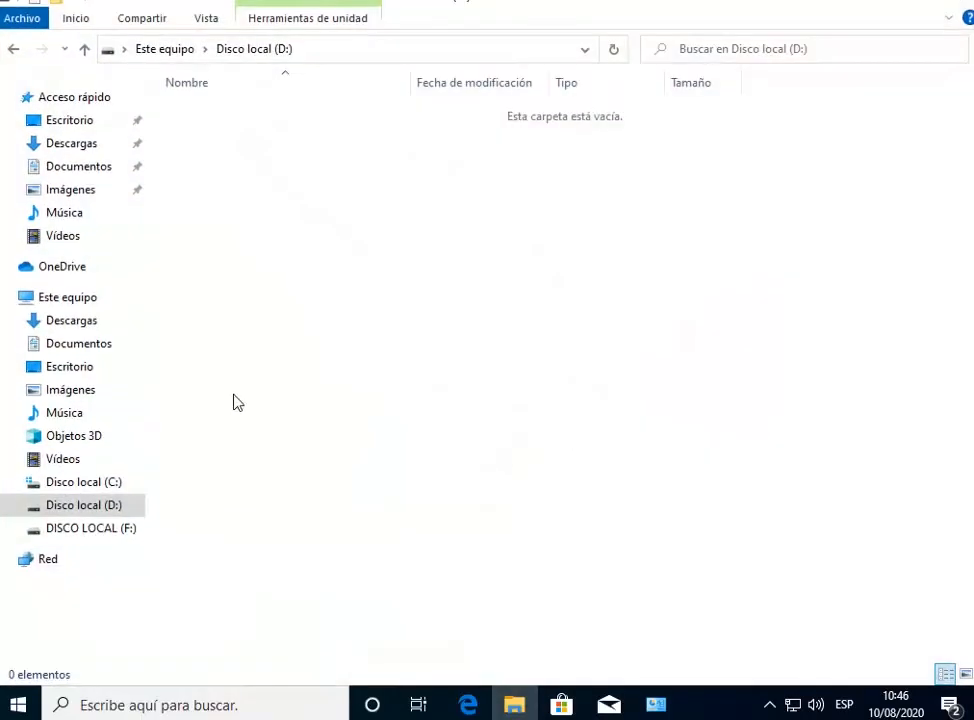
left_click(67, 297)
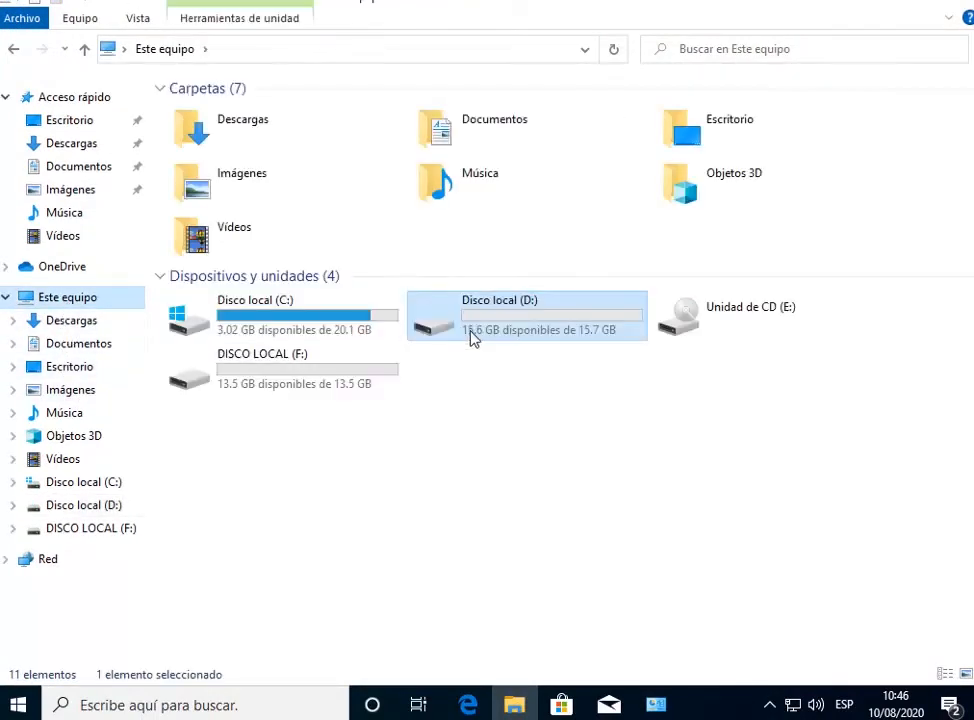
left_click(546, 463)
left_click(305, 326)
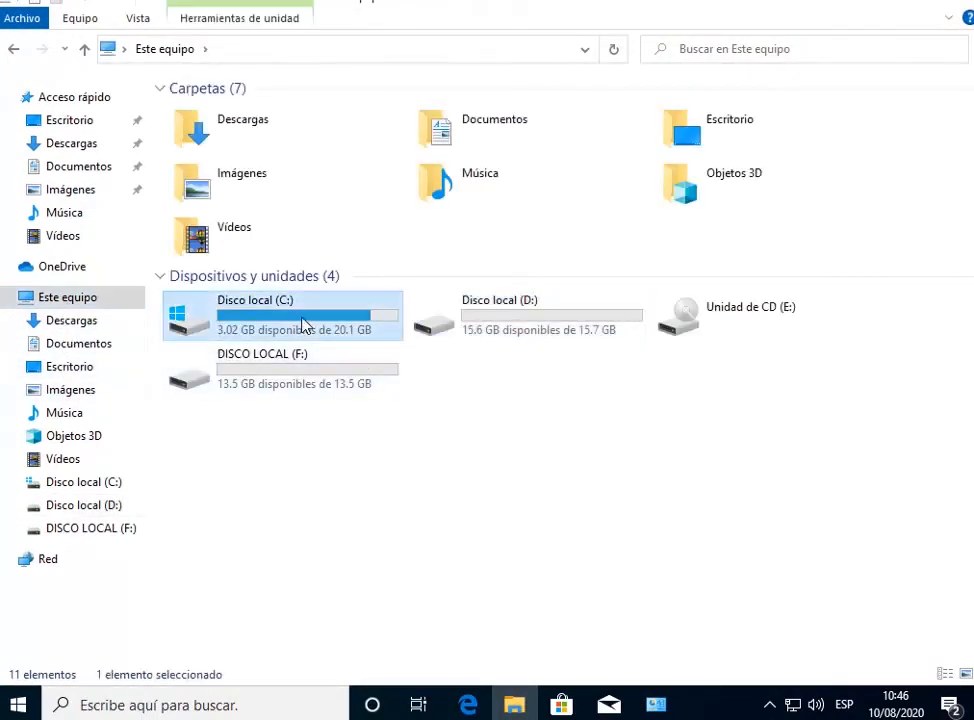
left_click(544, 332)
left_click(322, 386)
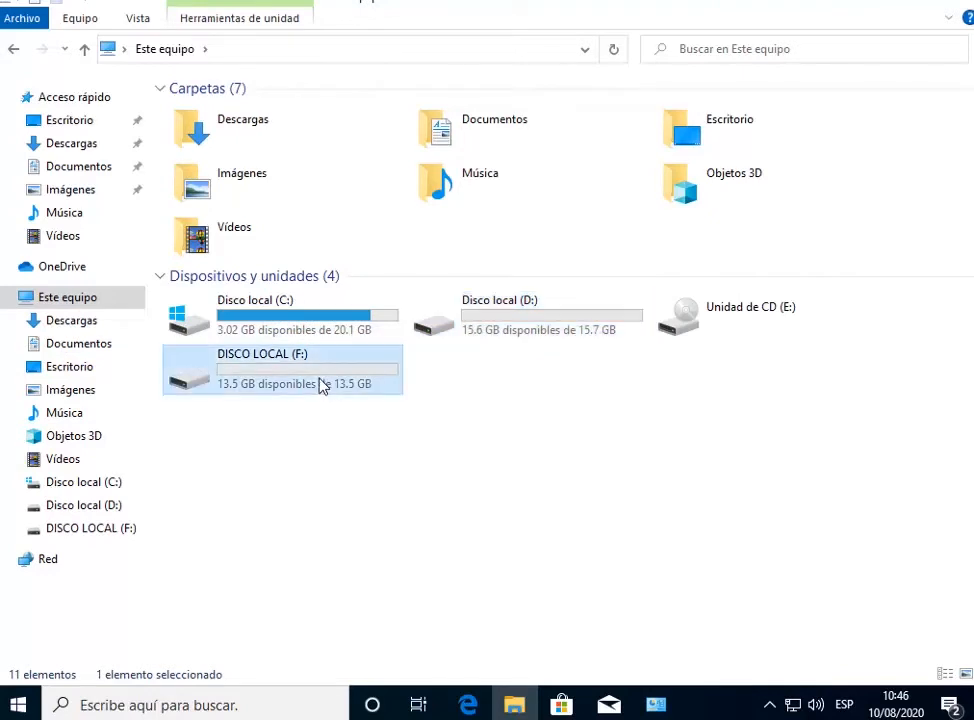
left_click(672, 320)
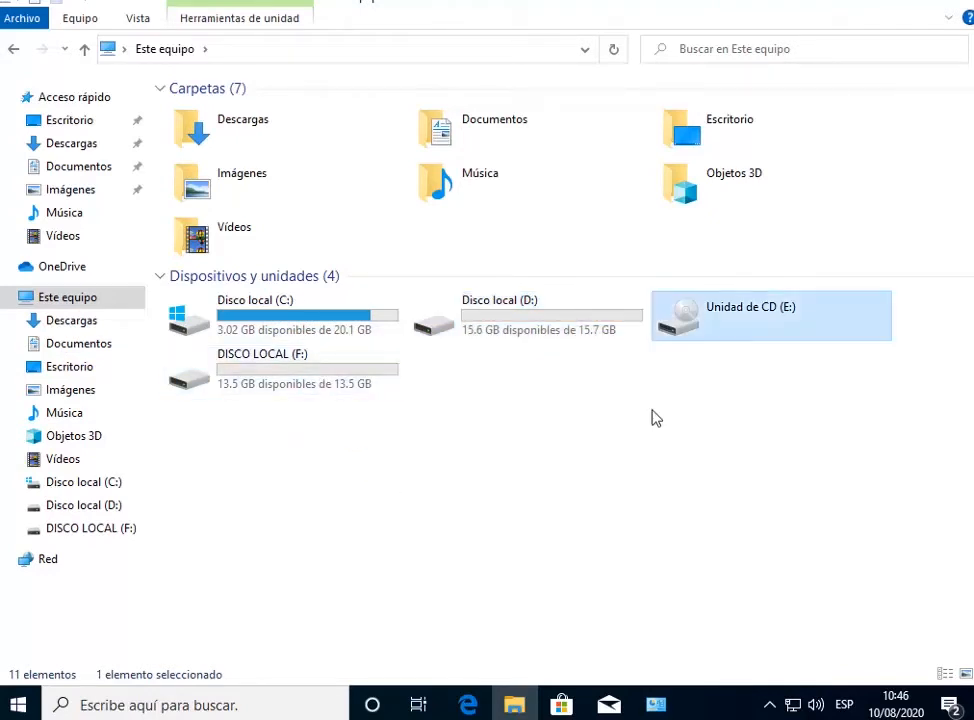
left_click(650, 415)
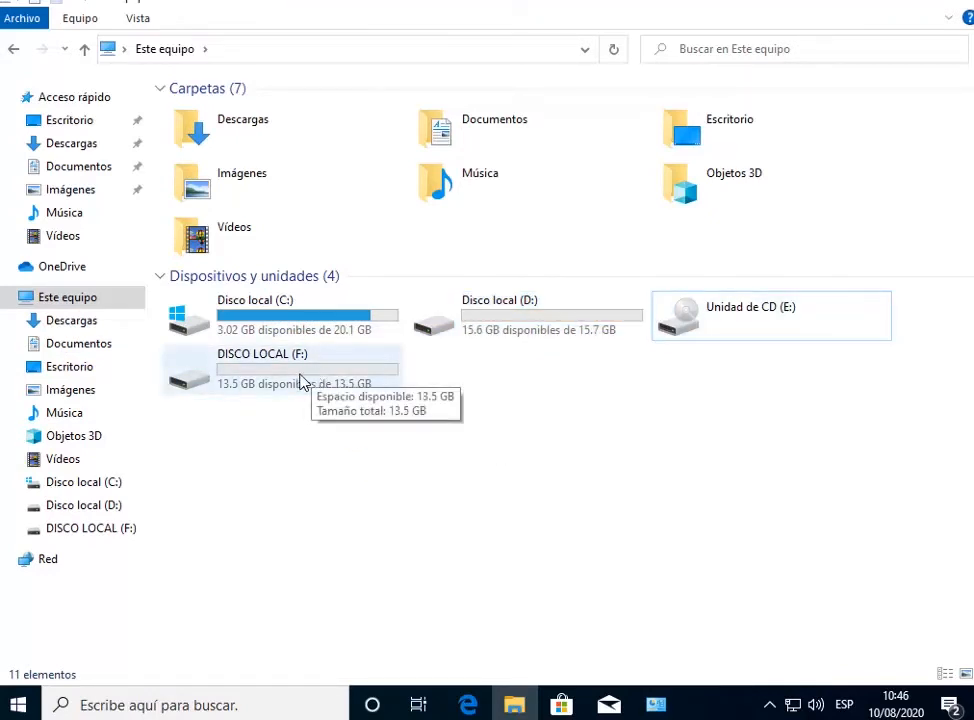
left_click(742, 322)
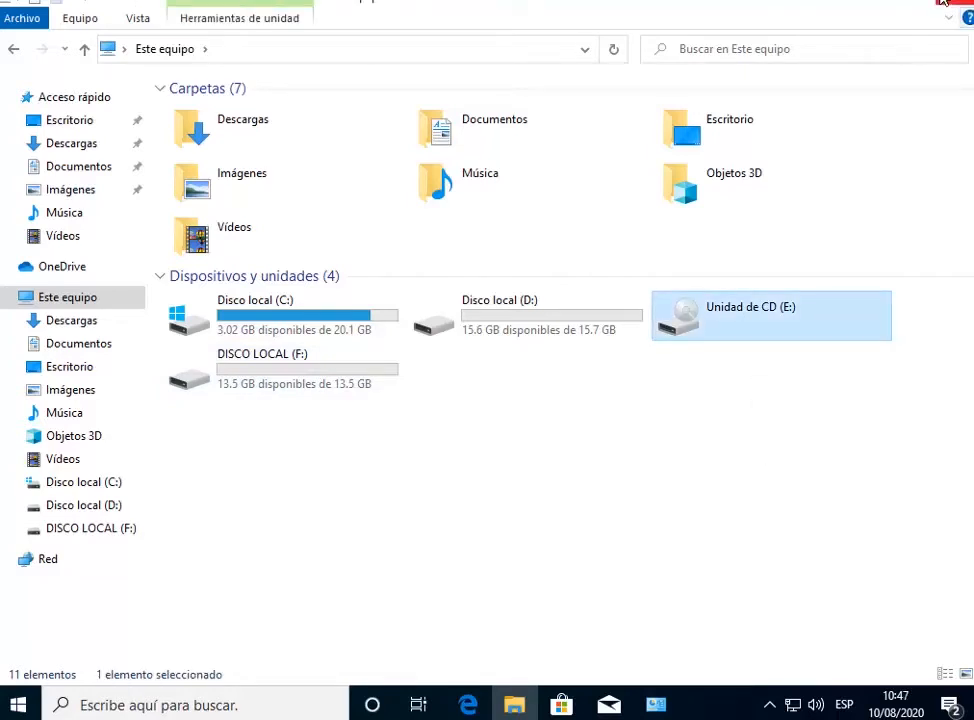
left_click(874, 3)
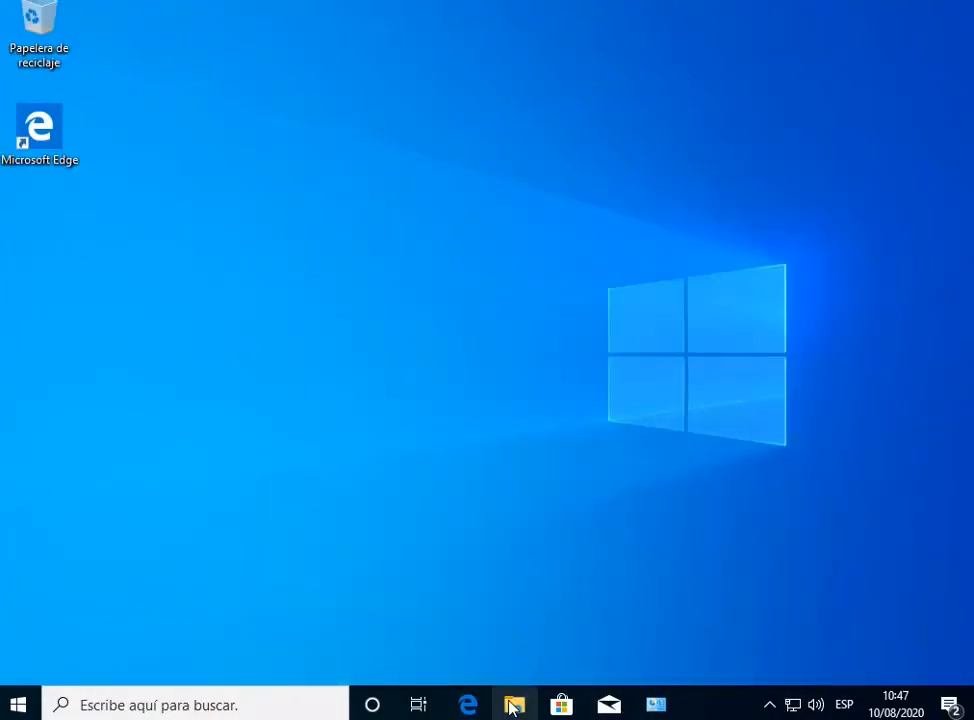
- Reopen Administración de equipos from the Herramientas administrativas window and show Administración de discos
mouse_move(656, 705)
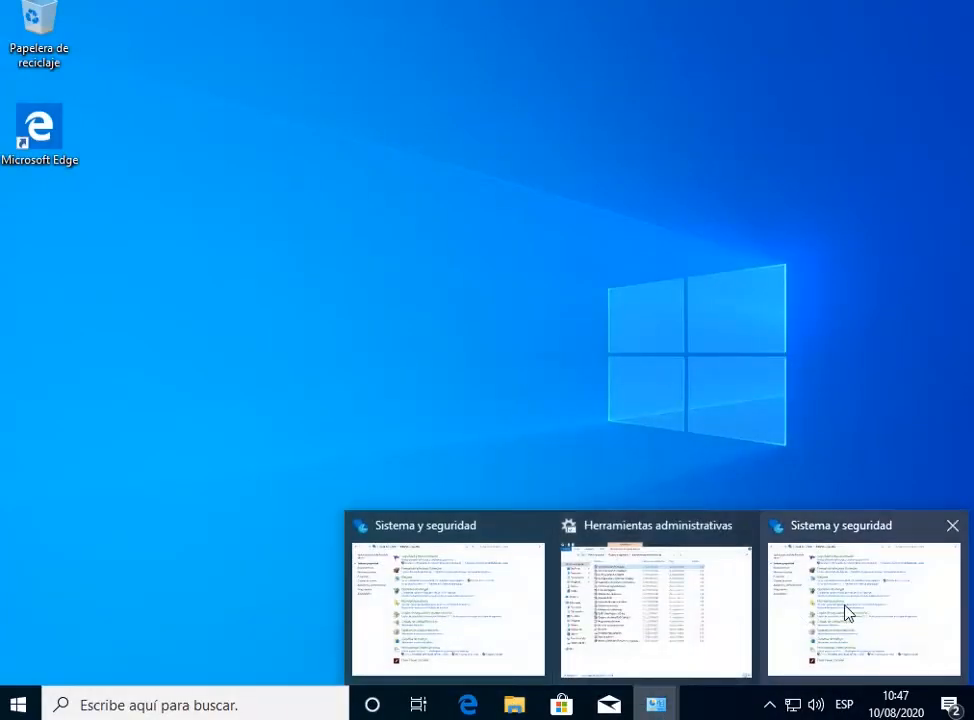
mouse_move(850, 612)
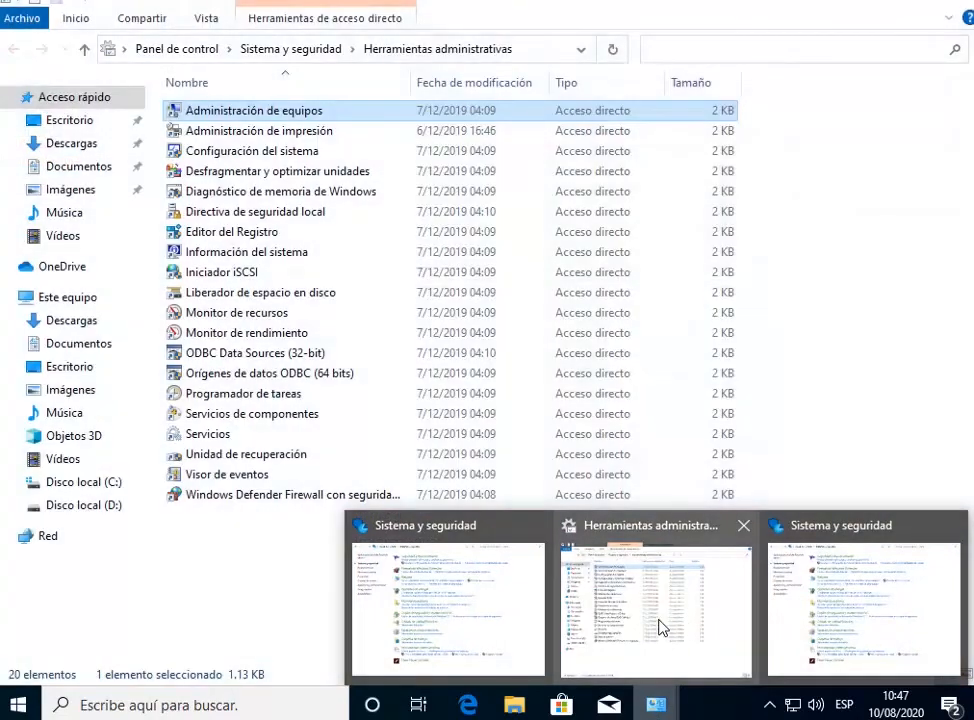
left_click(660, 627)
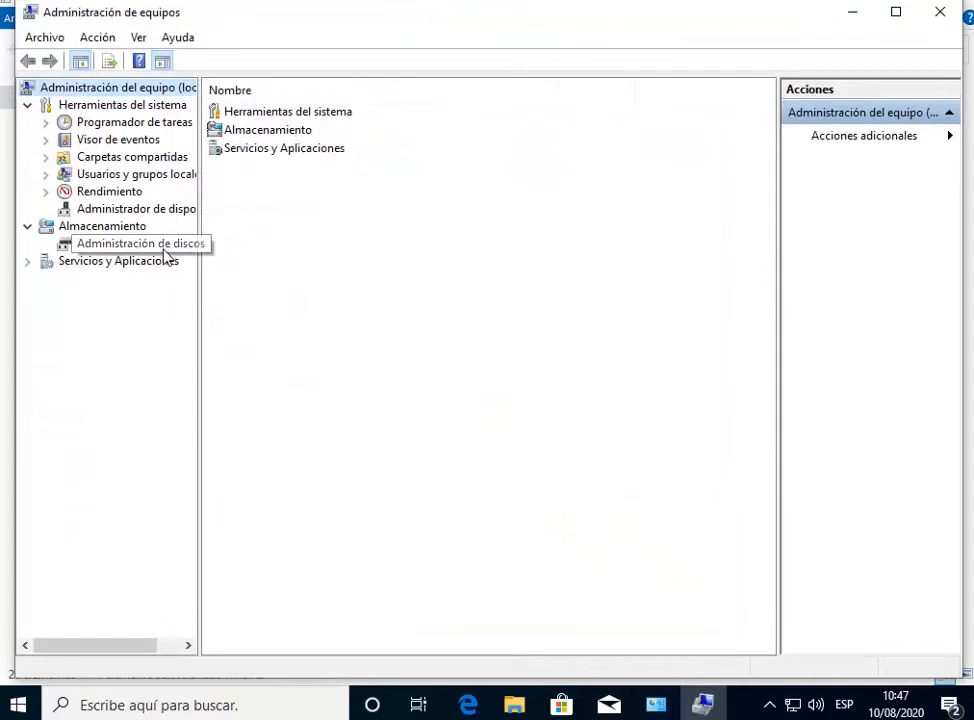
left_click(165, 252)
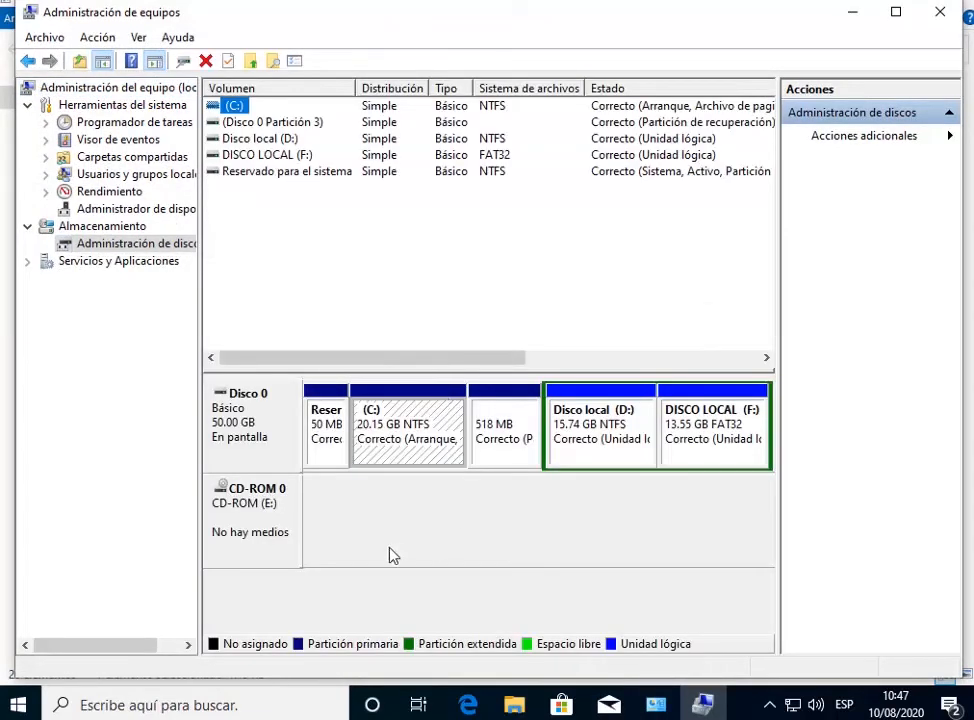
- Change the CD-ROM drive's letter to G and accept the drive letter warning
left_click(260, 510)
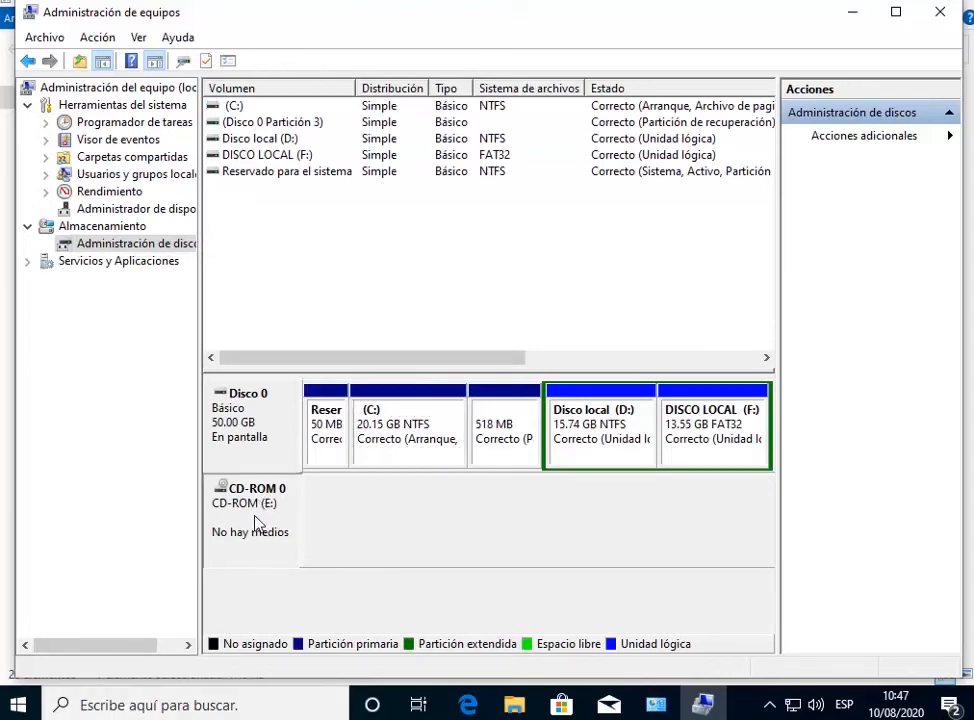
right_click(260, 510)
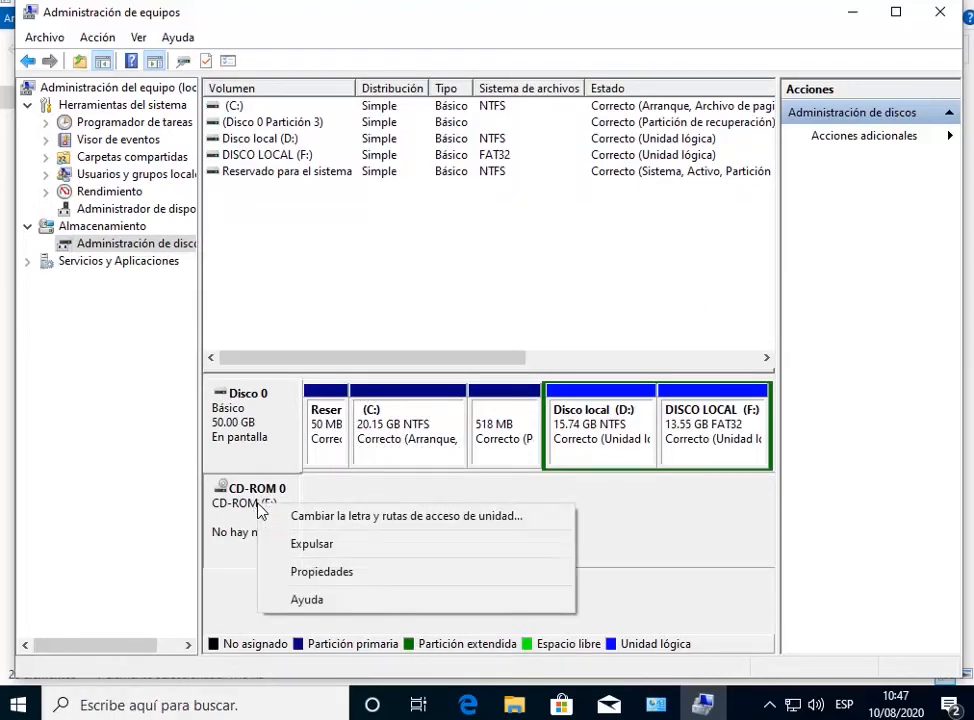
left_click(360, 529)
left_click(441, 412)
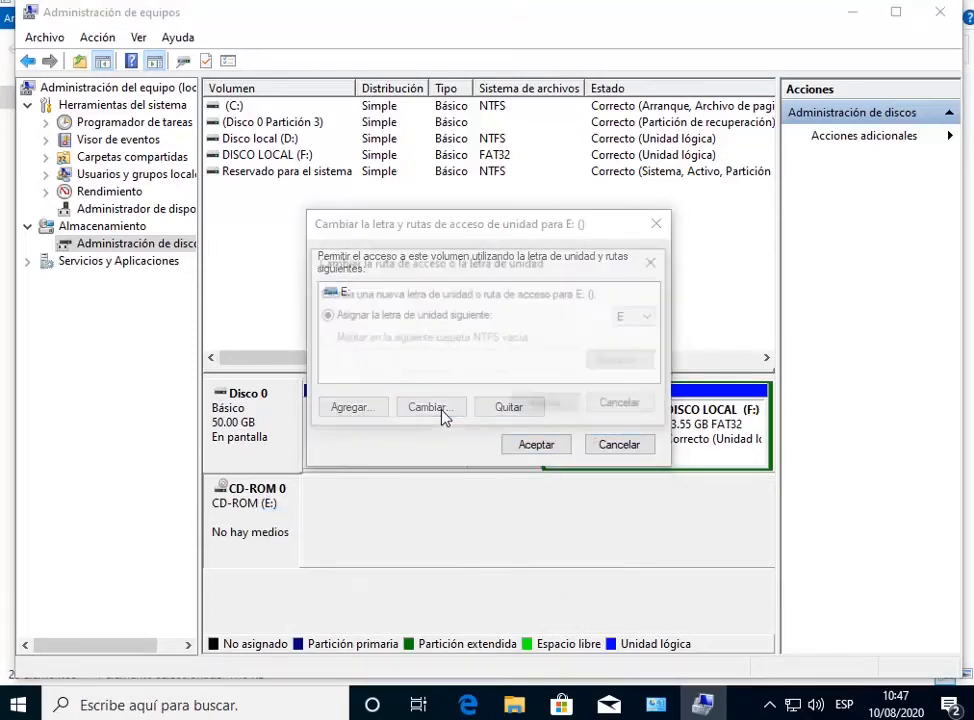
left_click(651, 318)
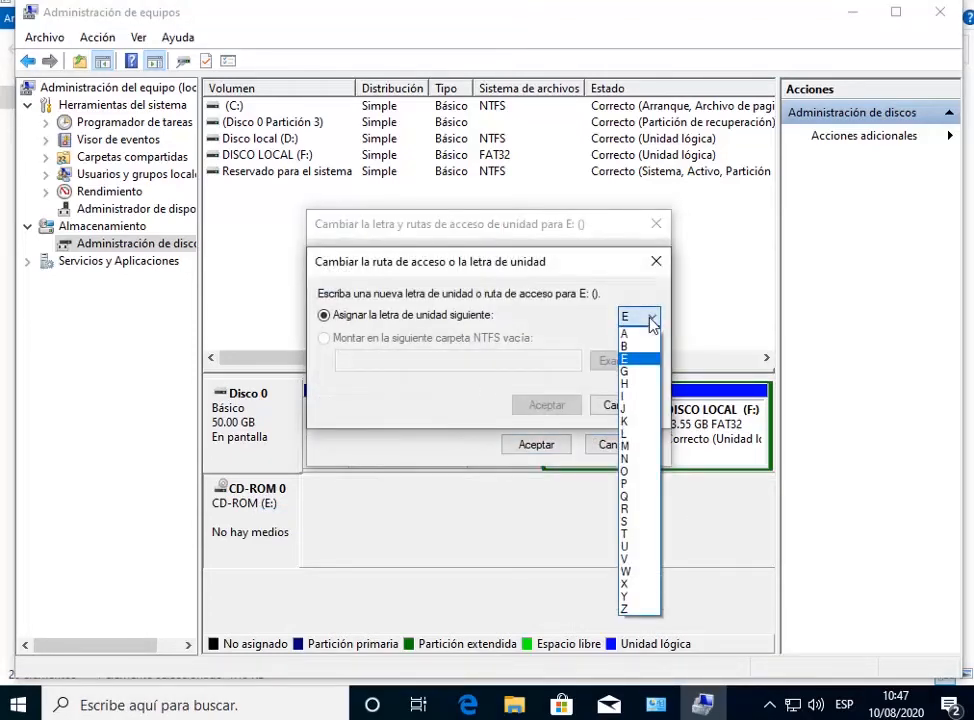
left_click(638, 372)
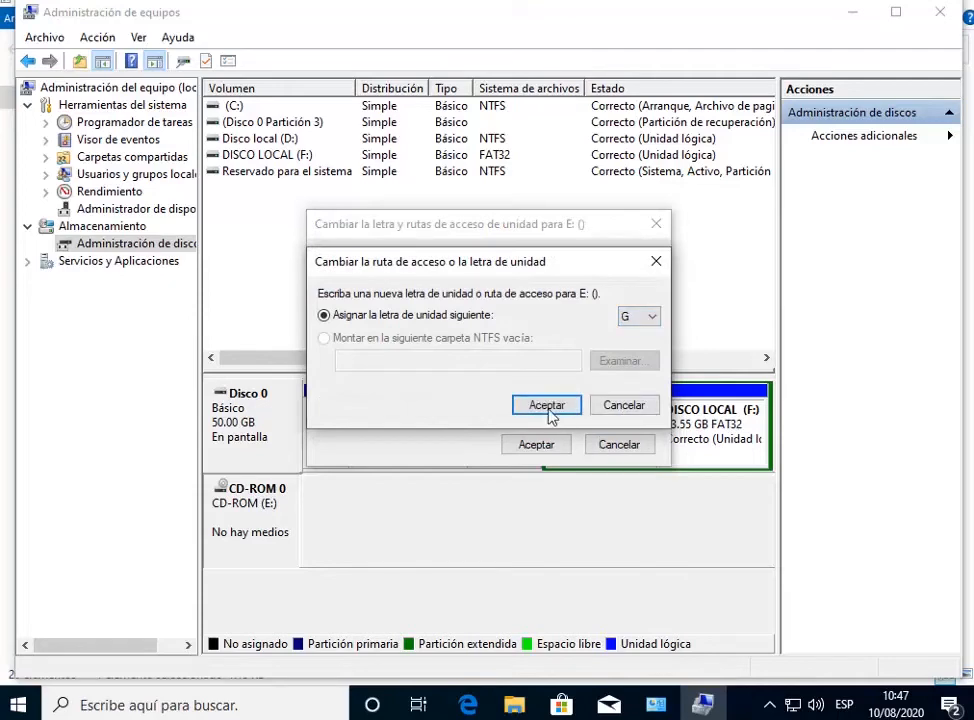
left_click(549, 410)
left_click(576, 420)
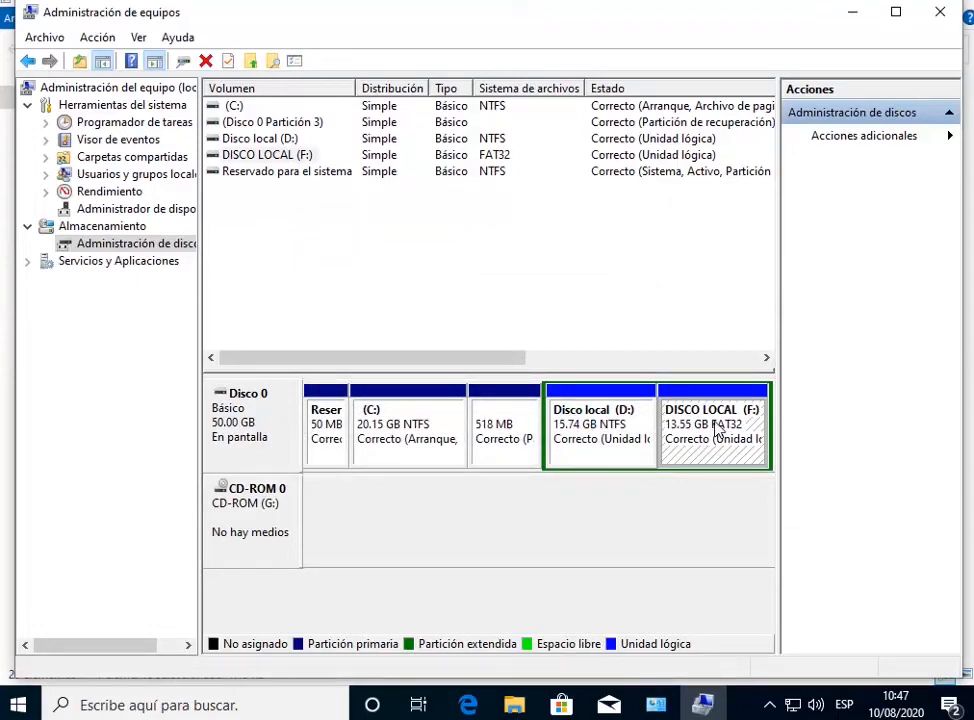
- Change the drive letter of the 13.55 GB FAT32 volume DISCO LOCAL to E, accept the warning and dismiss the notification
right_click(717, 428)
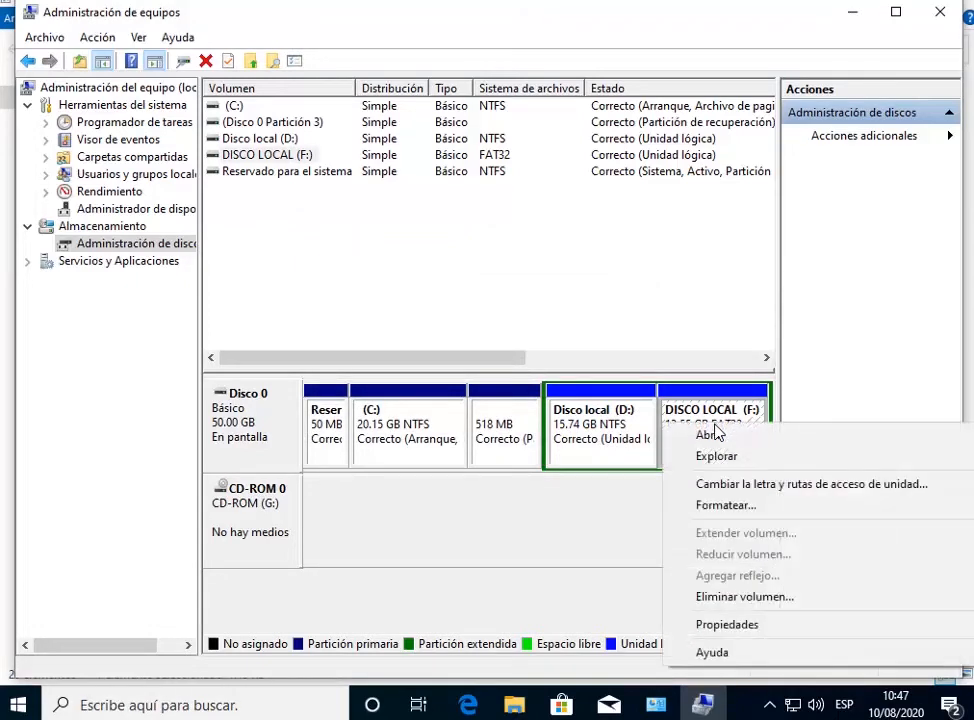
left_click(770, 485)
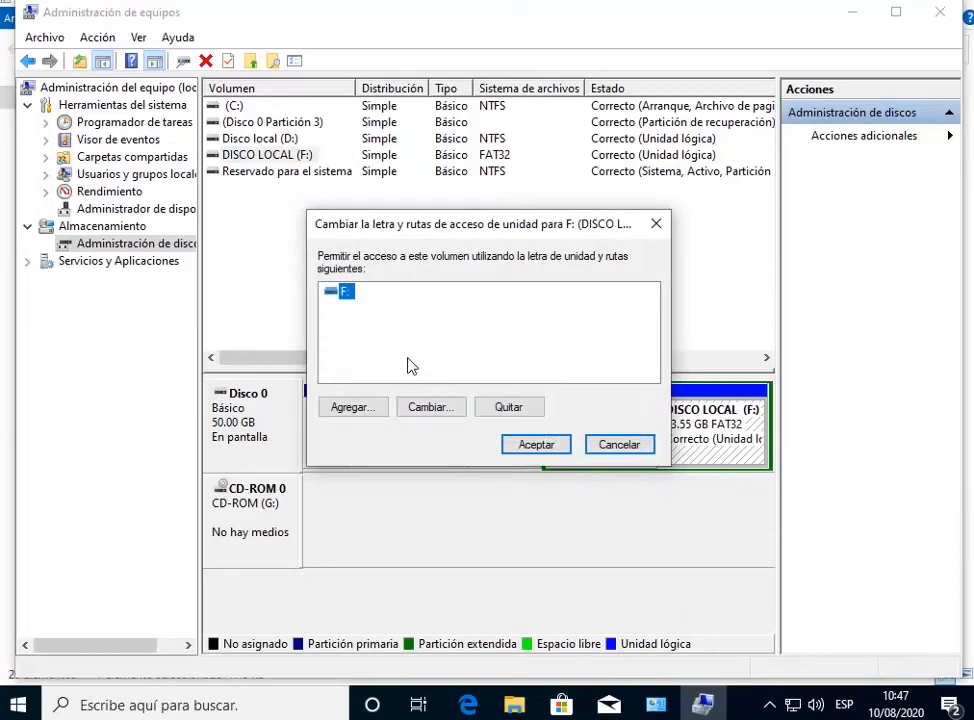
left_click(432, 421)
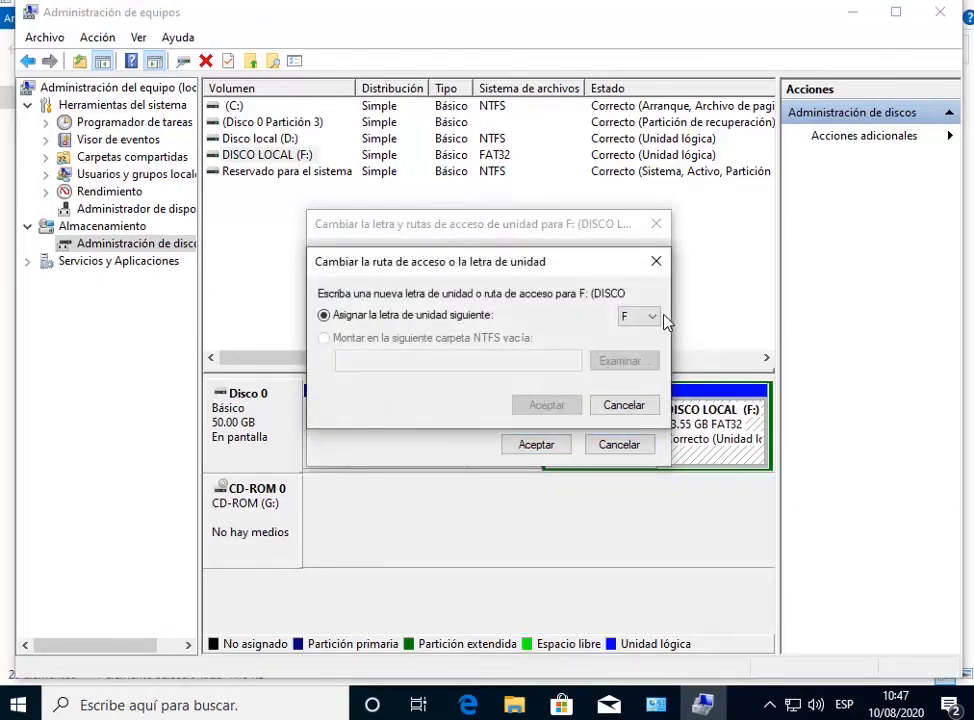
left_click(651, 316)
left_click(645, 360)
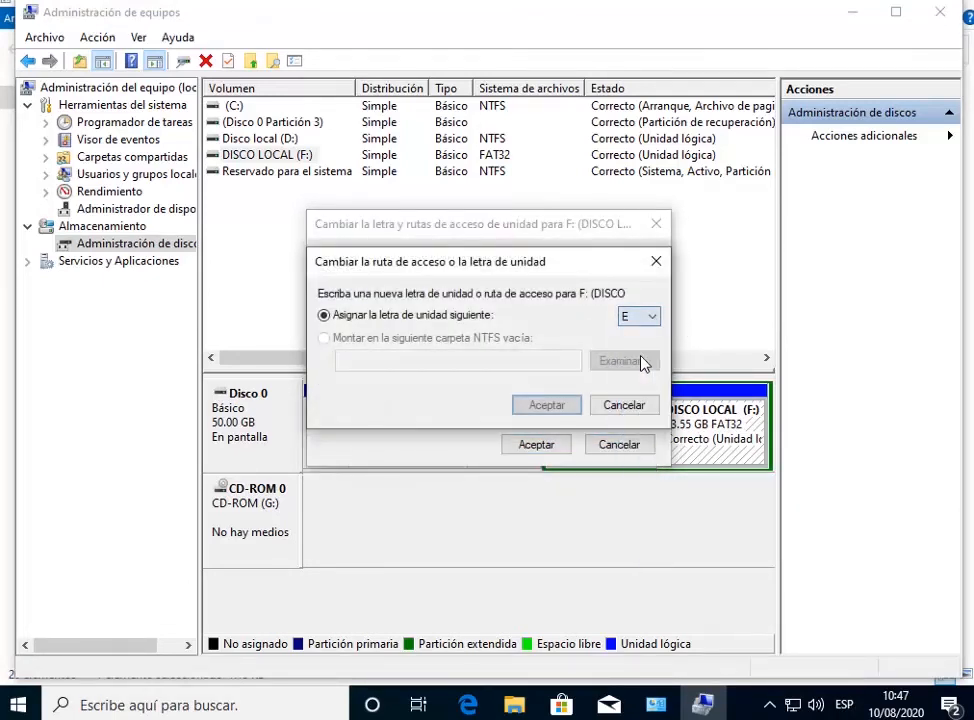
left_click(566, 415)
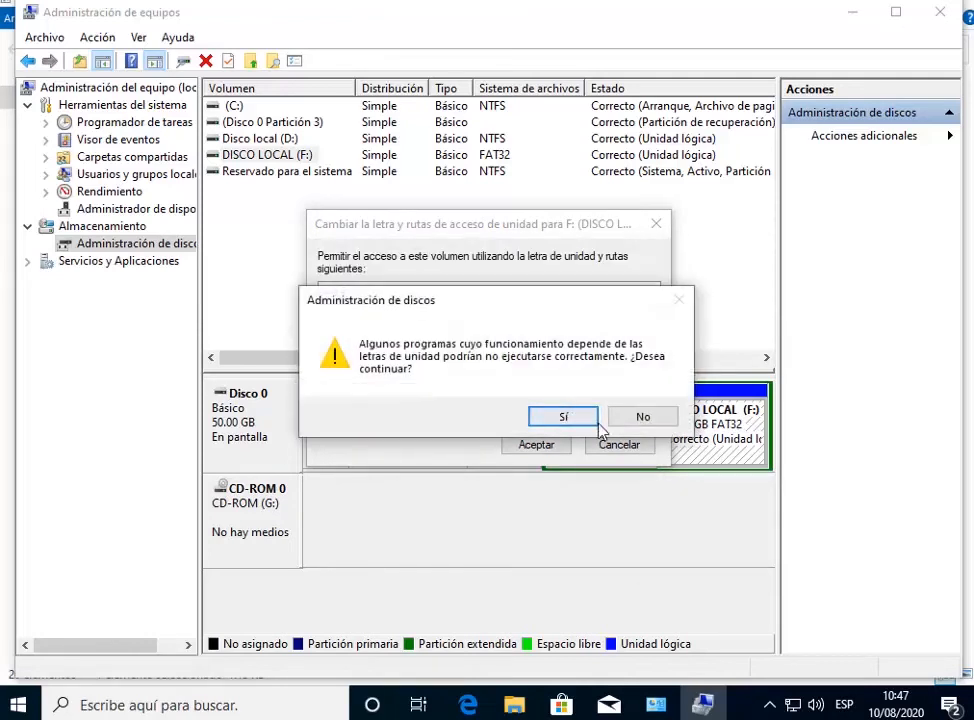
left_click(566, 413)
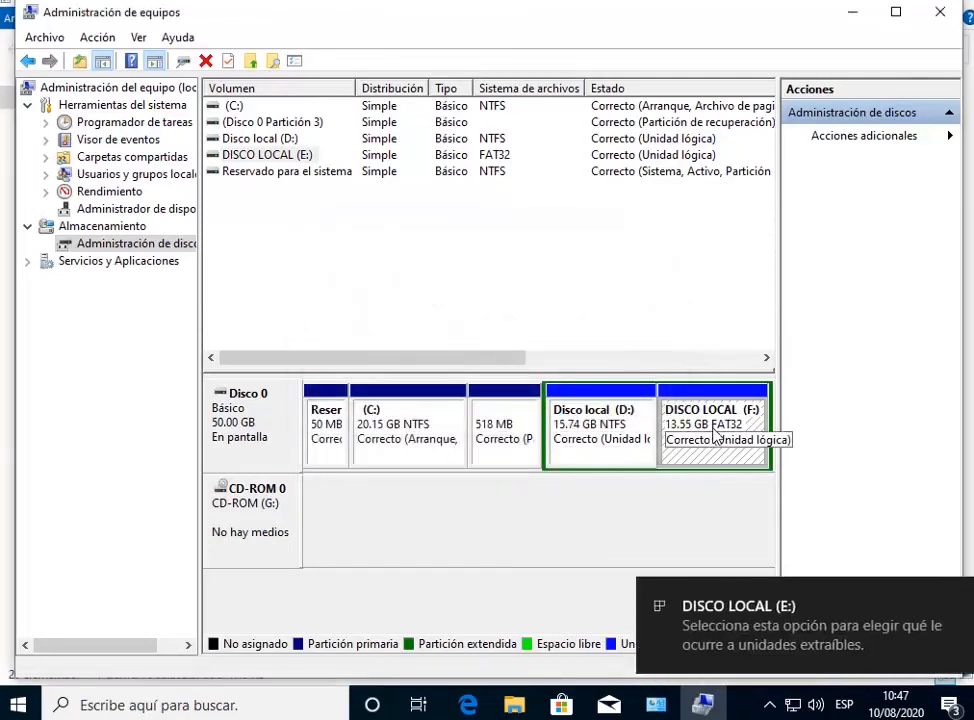
left_click(944, 599)
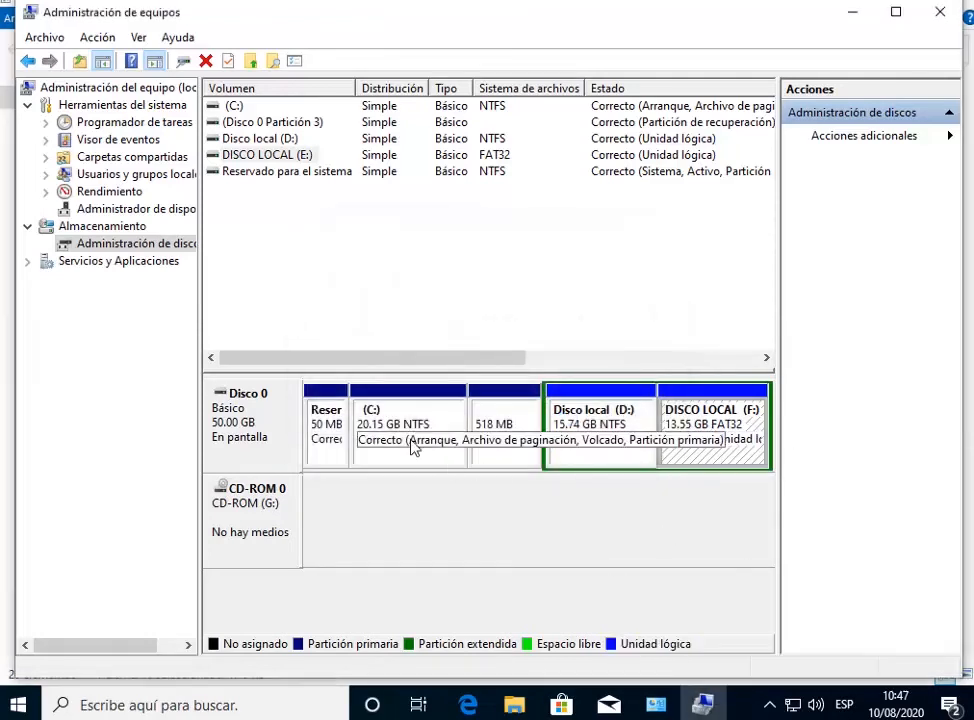
left_click(399, 433)
left_click(591, 440)
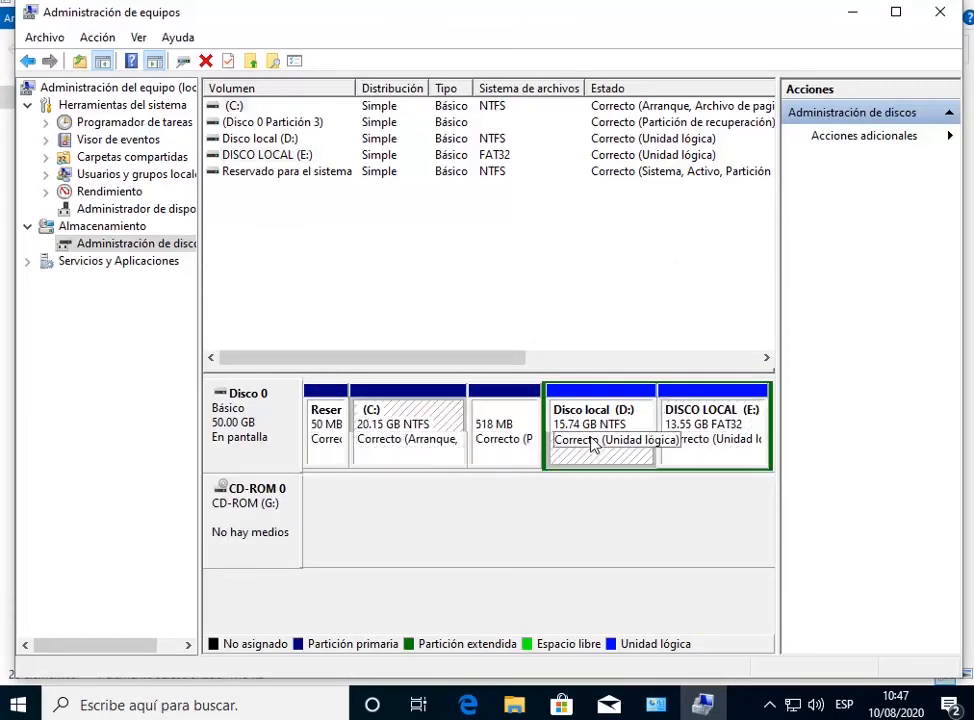
- Change the CD-ROM drive's letter to F and accept the drive letter warning
right_click(257, 524)
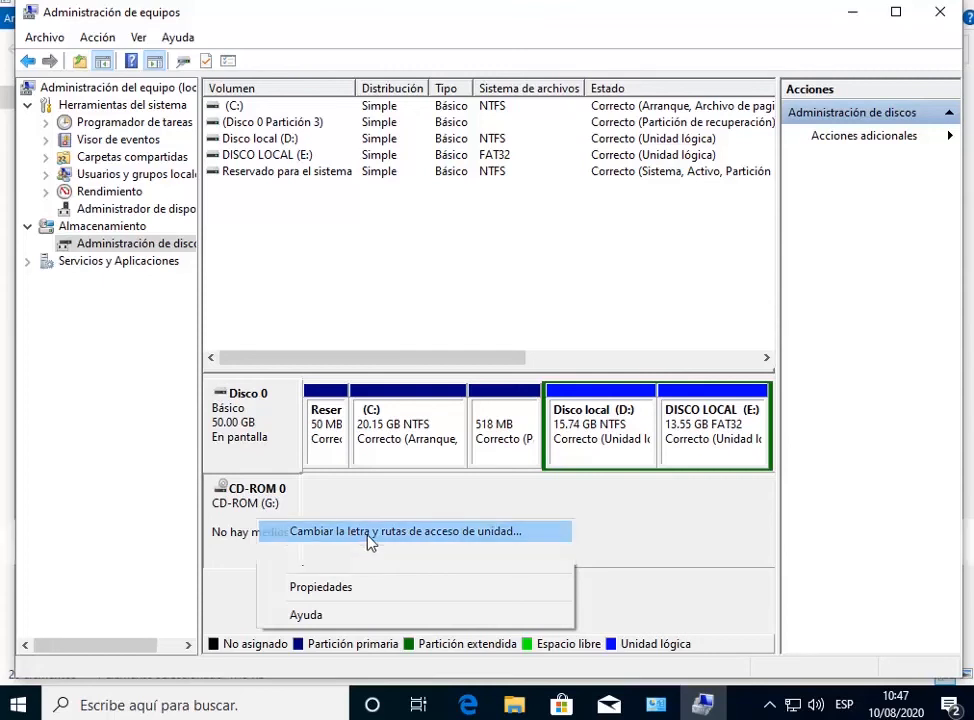
left_click(366, 535)
left_click(435, 413)
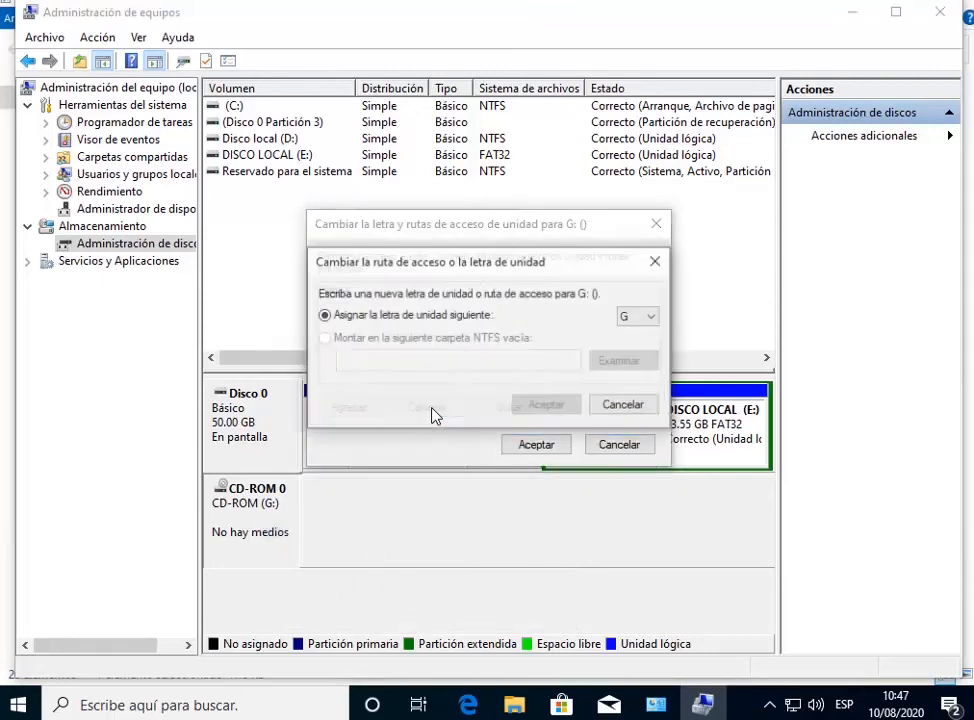
left_click(638, 317)
left_click(640, 359)
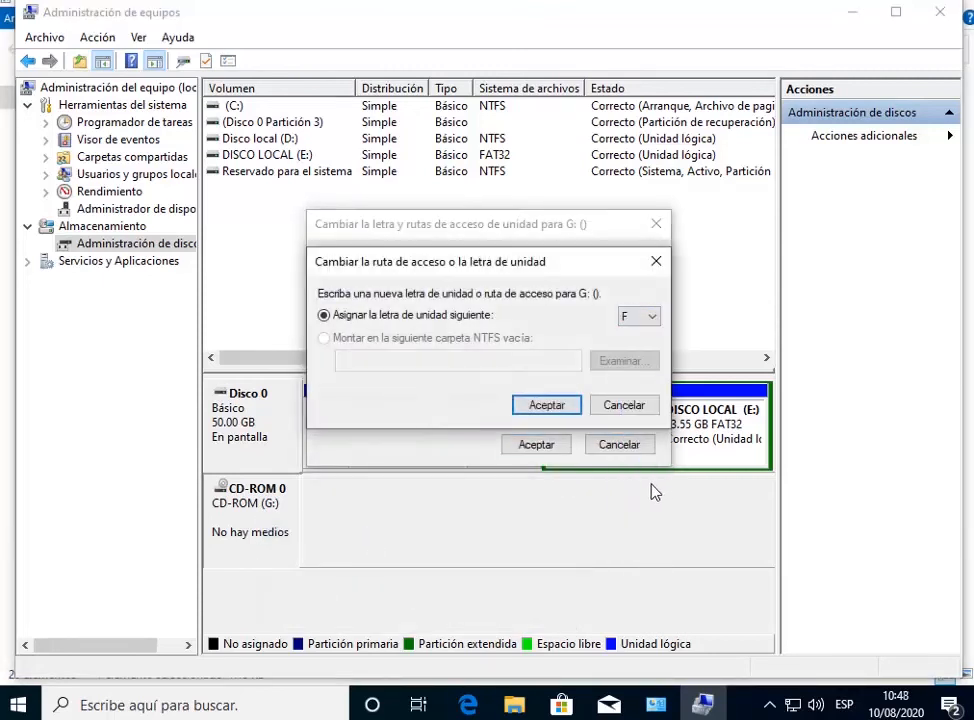
left_click(553, 409)
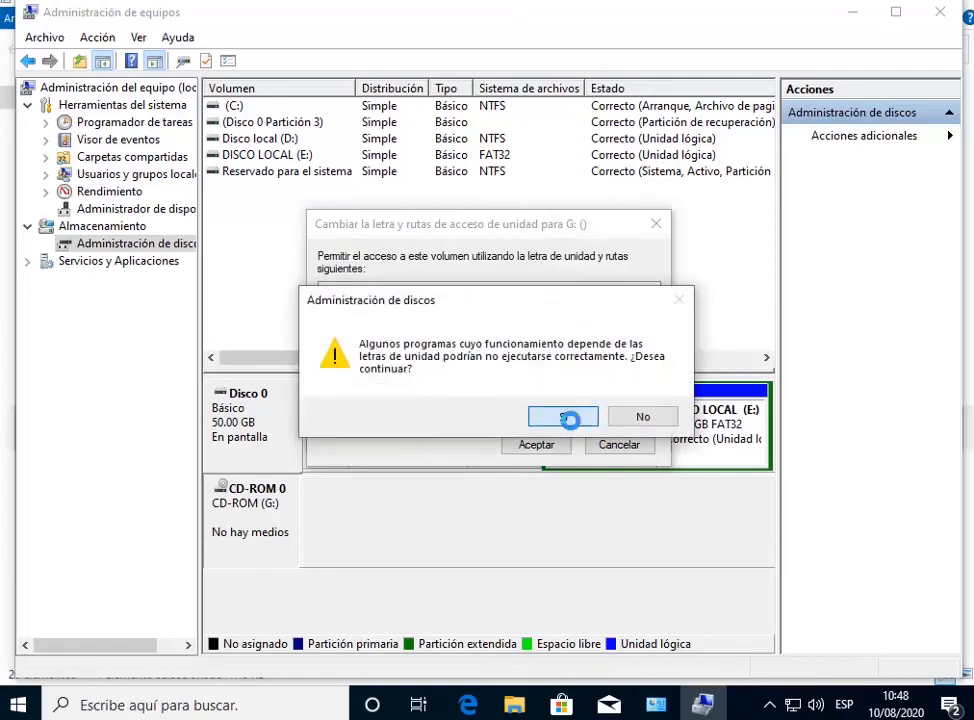
left_click(566, 414)
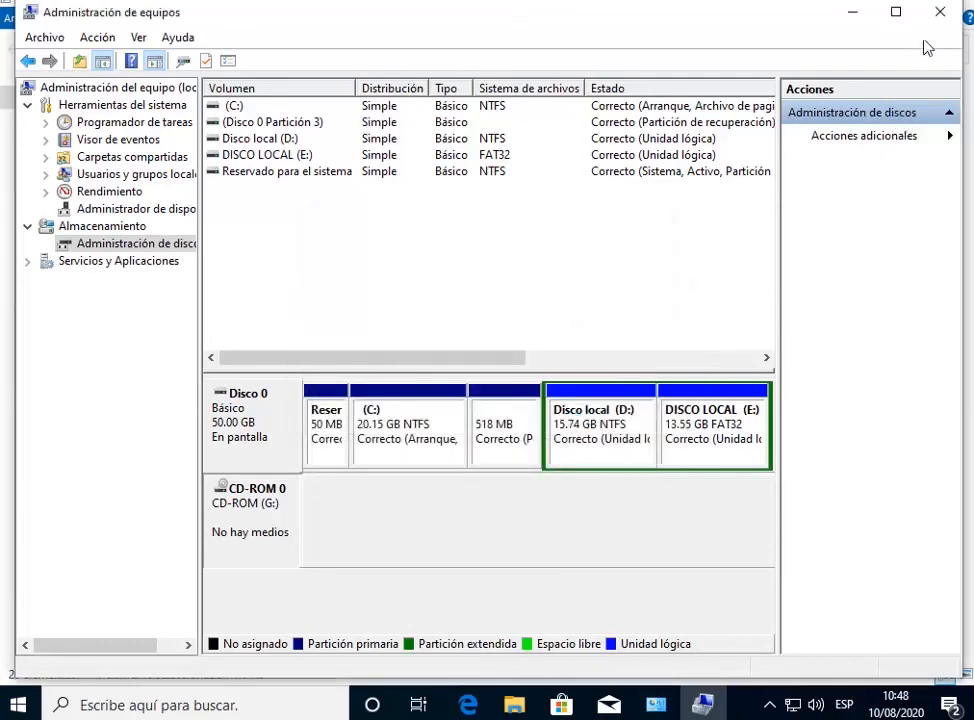
- Close Administración de equipos and check the drives and their letters under Este equipo in File Explorer
left_click(940, 14)
left_click(90, 300)
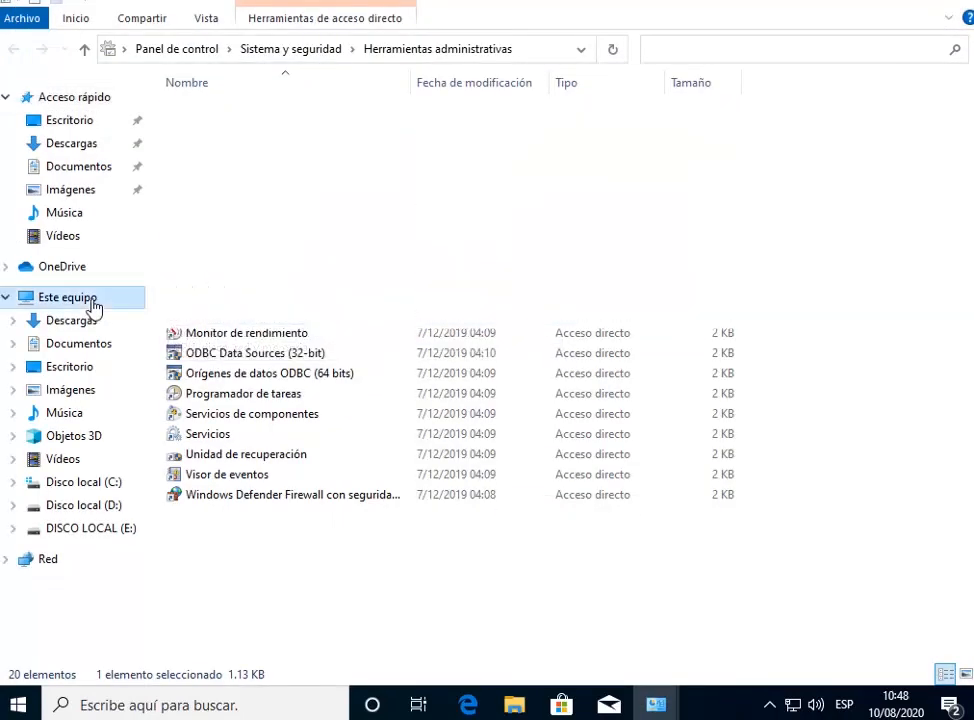
left_click(429, 505)
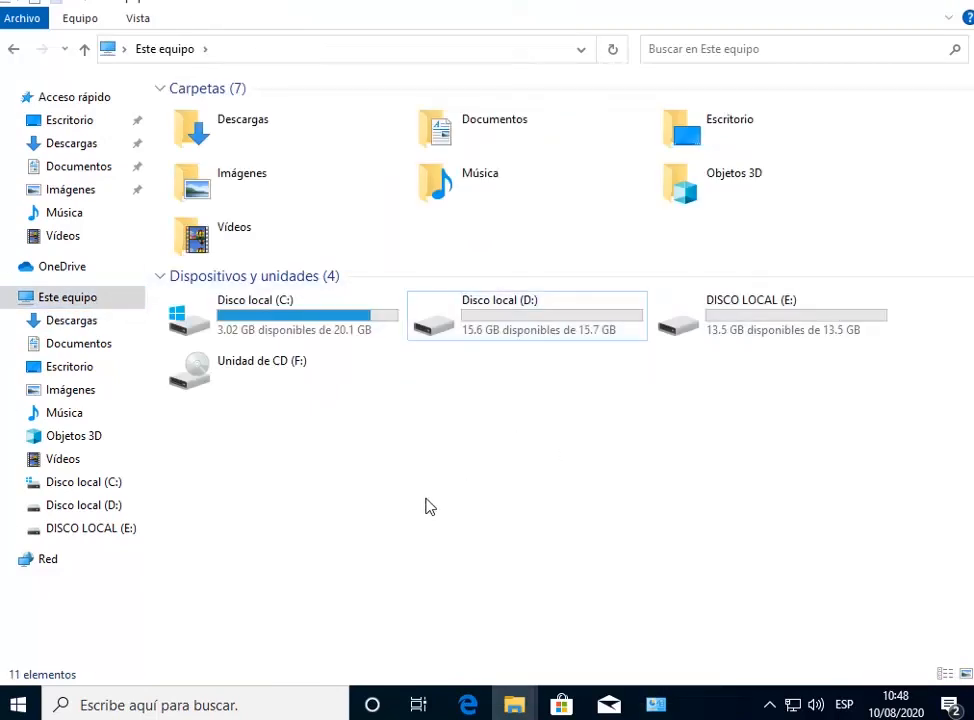
left_click(317, 324)
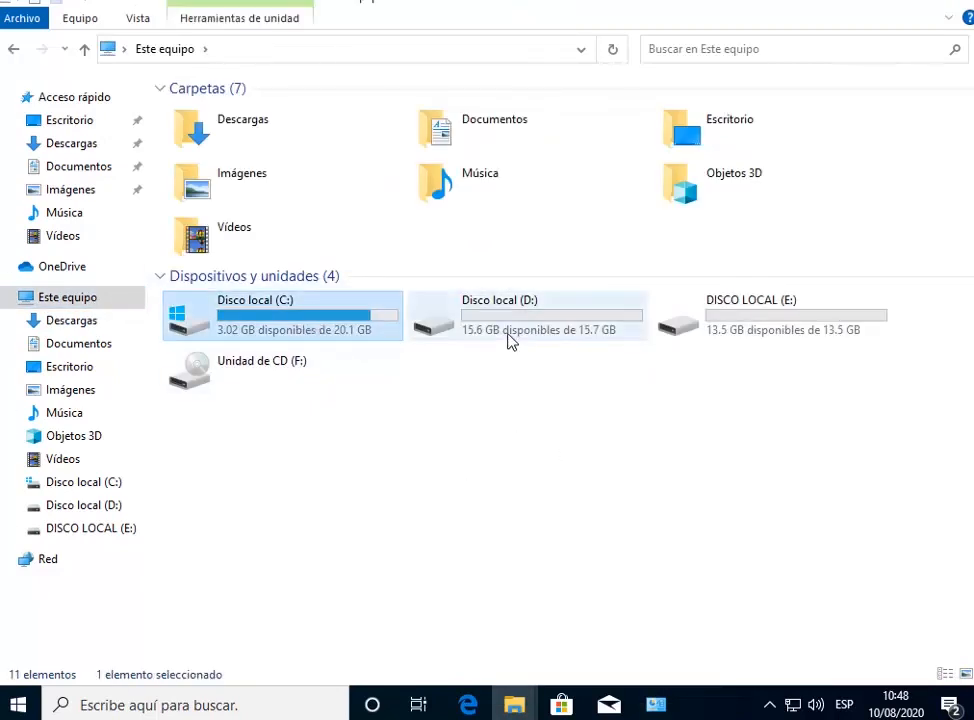
left_click(790, 331)
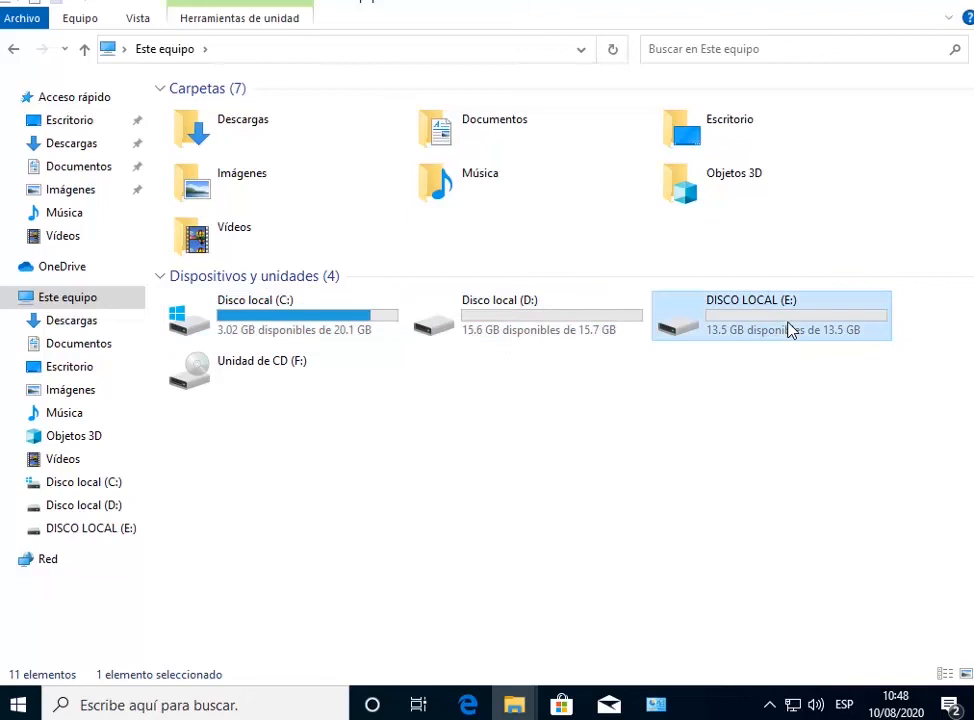
left_click(316, 387)
left_click(546, 505)
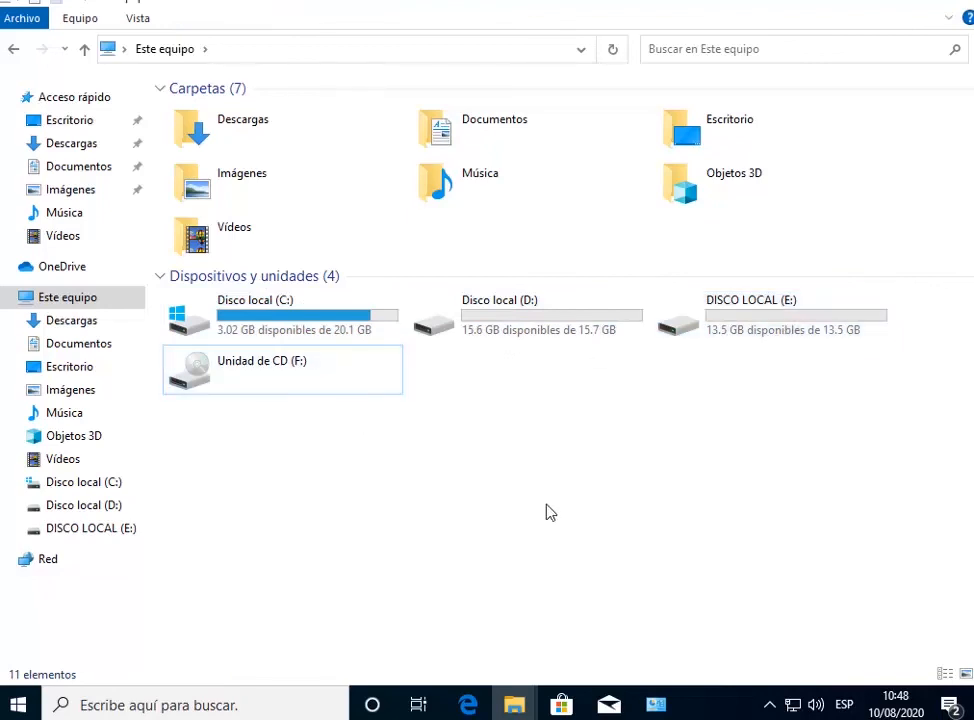